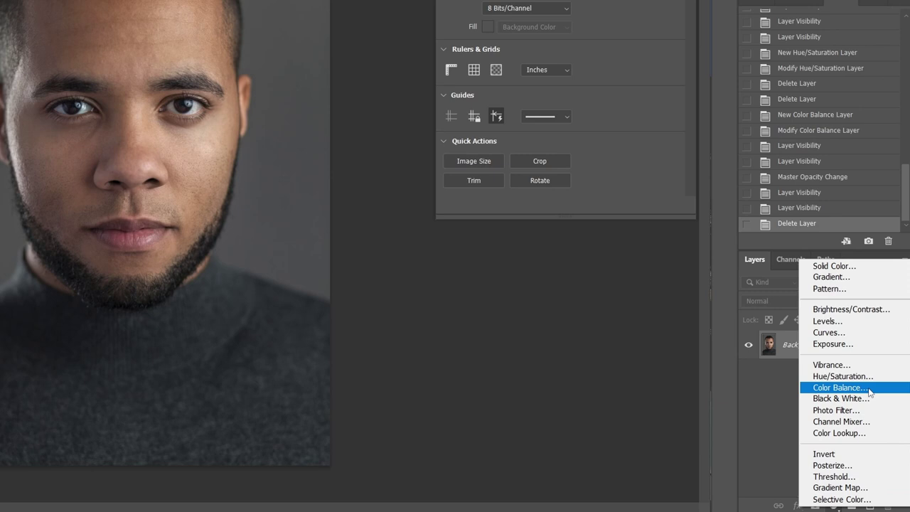
Add a Color Balance adjustment layer and set its Shadows to Cyan–Red -14 and Yellow–Blue +13.
click(869, 391)
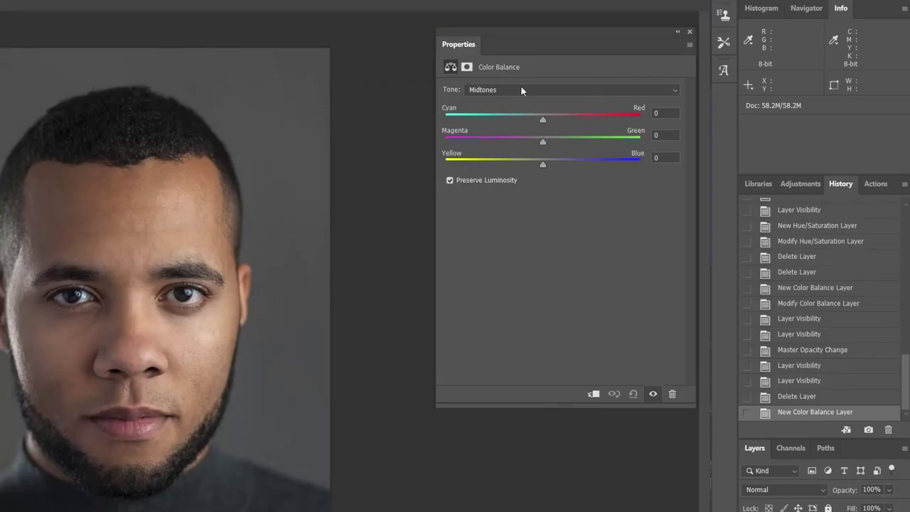
click(521, 90)
click(518, 96)
drag(543, 163, 556, 165)
drag(543, 118, 529, 118)
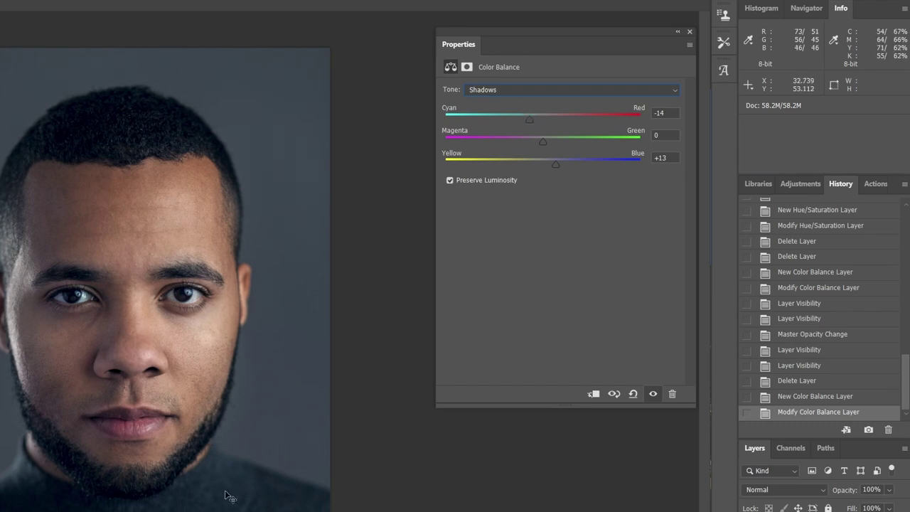
In the Color Balance Midtones, set Yellow–Blue to -14 and shift Cyan–Red slightly toward red.
click(534, 89)
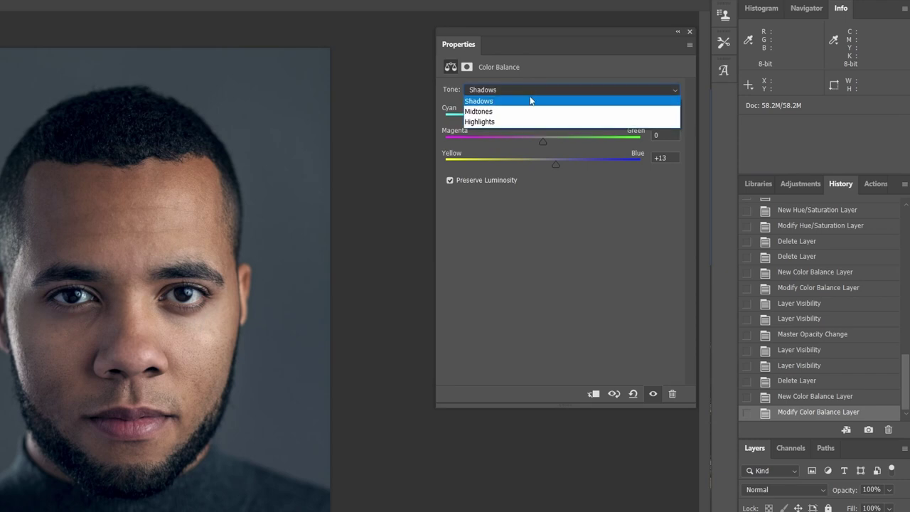
click(533, 110)
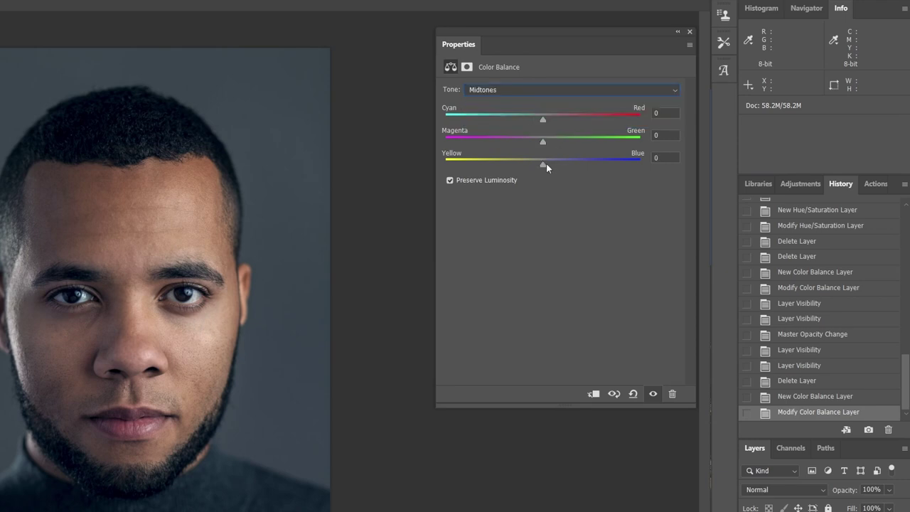
drag(544, 165, 530, 165)
drag(541, 122, 554, 123)
Set Yellow–Blue to -9 for the Highlights of the Color Balance layer.
click(535, 93)
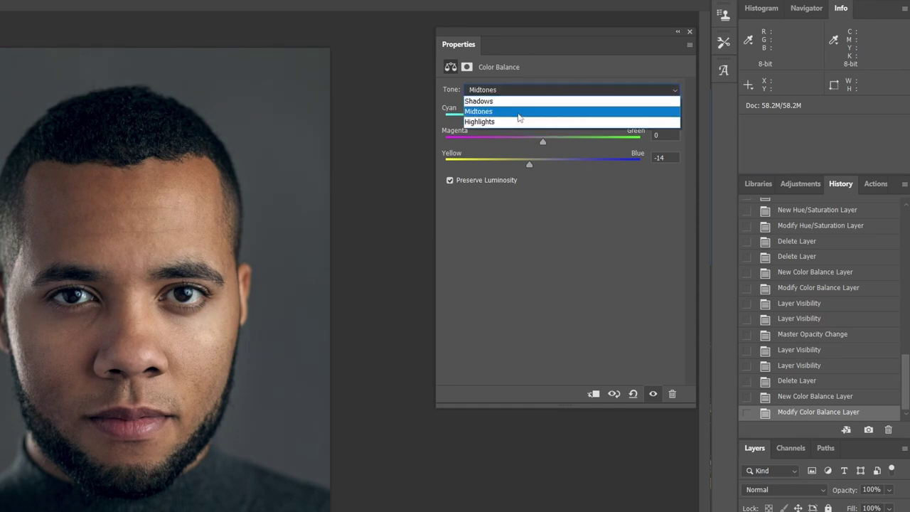
click(519, 120)
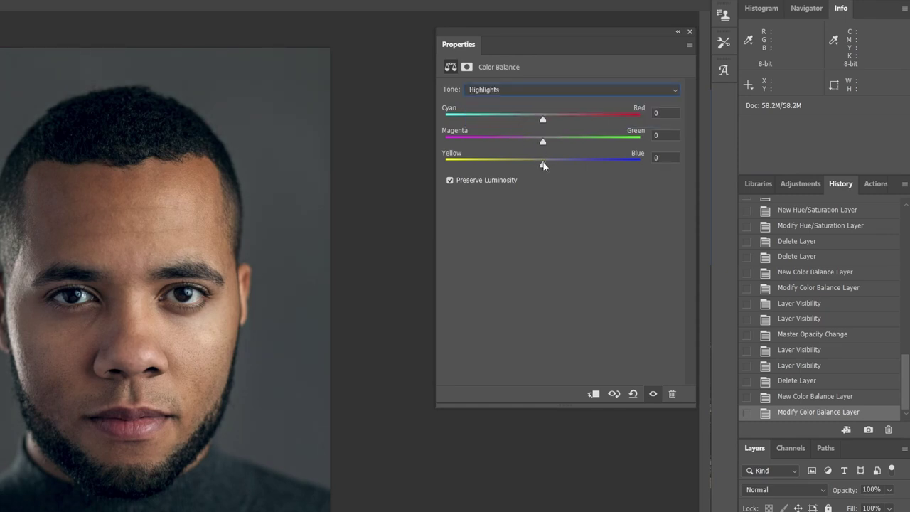
drag(544, 166, 534, 166)
Fine-tune the Color Balance Shadows to Cyan–Red -15 and Yellow–Blue +17.
click(535, 90)
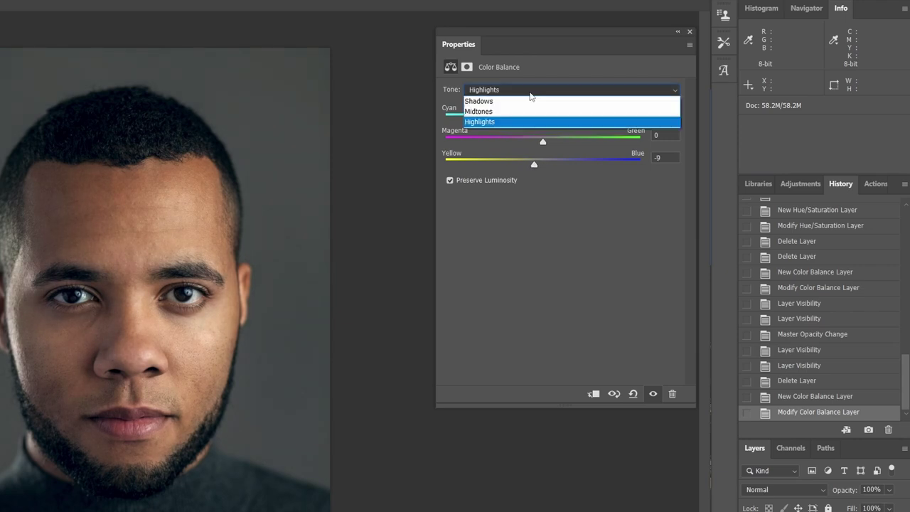
click(528, 101)
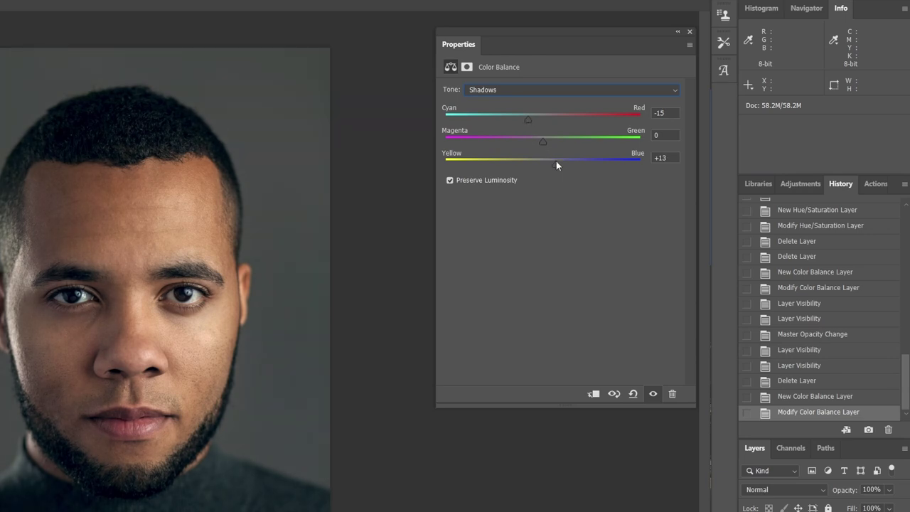
drag(556, 162, 559, 160)
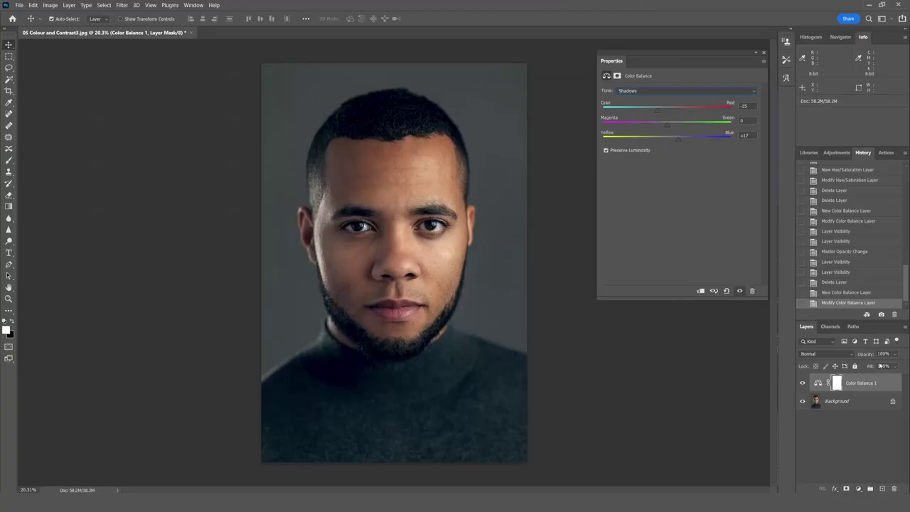
Lower the opacity of the Color Balance 1 layer to 74%.
click(894, 354)
drag(903, 365, 891, 365)
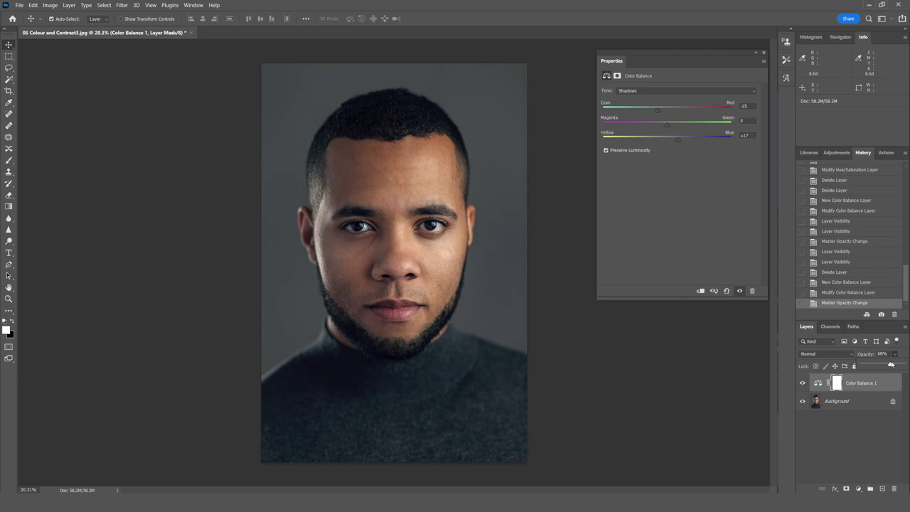
drag(892, 365, 893, 365)
Deselect the layer and toggle the Color Balance layer's visibility to compare the portrait before and after.
click(874, 417)
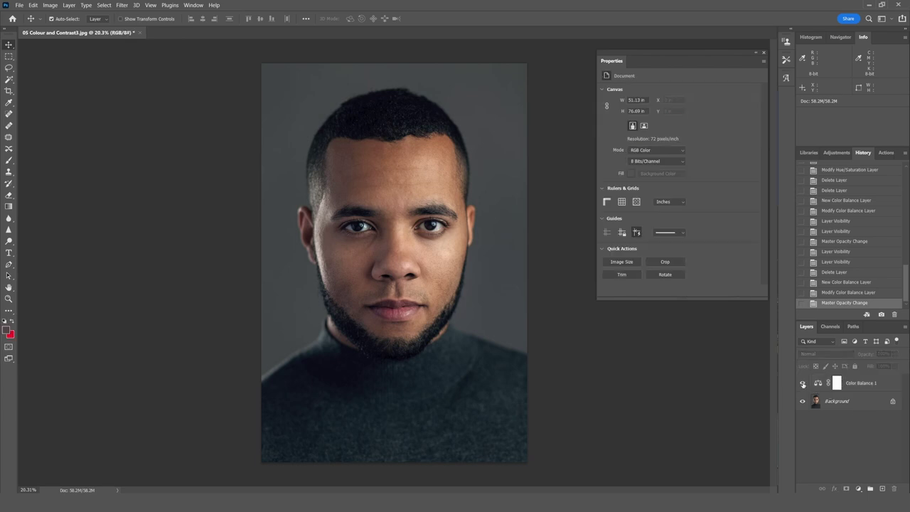
click(803, 384)
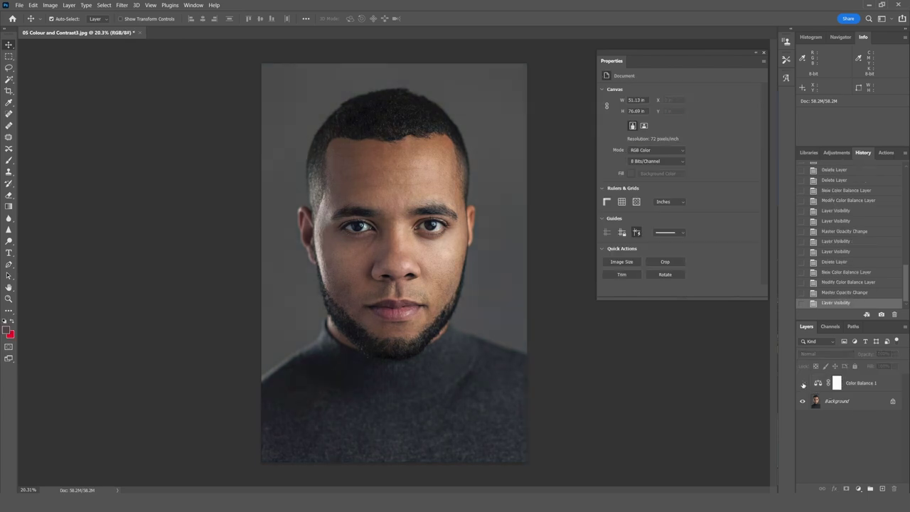
click(803, 383)
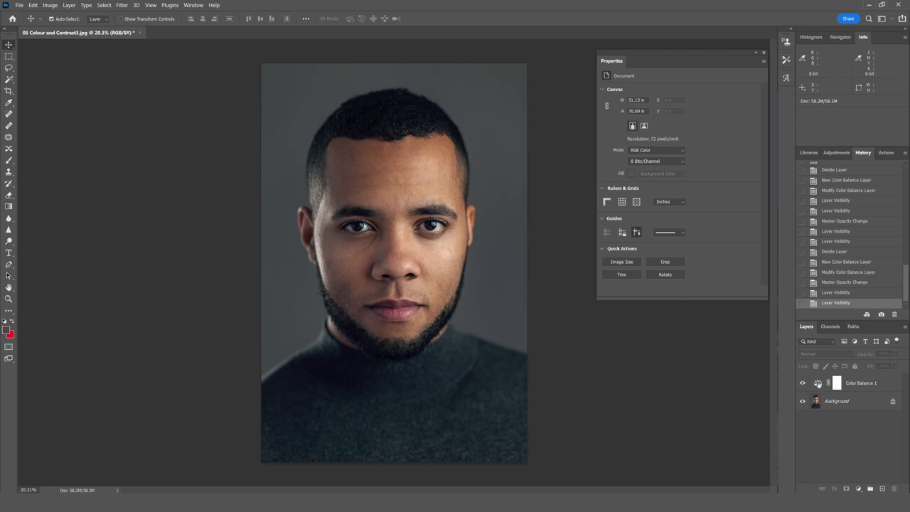
Add a Hue/Saturation adjustment layer above the Color Balance 1 layer.
click(879, 387)
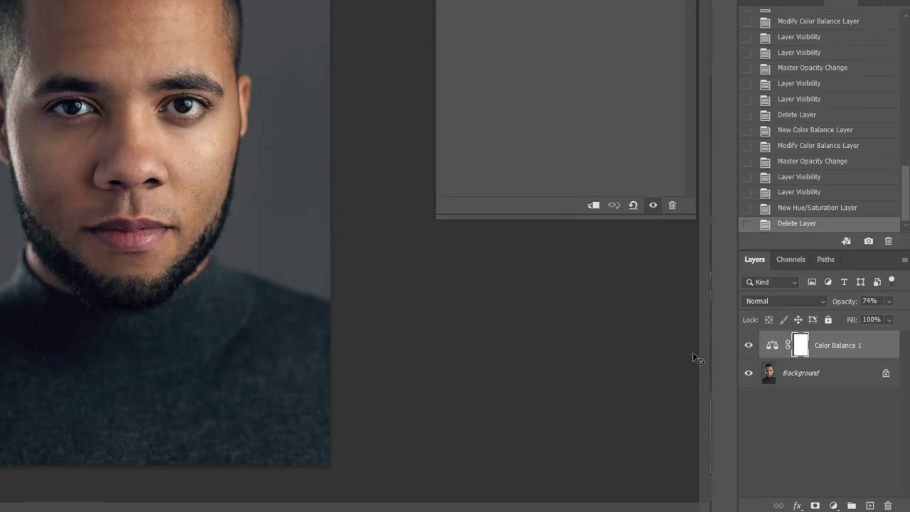
click(833, 505)
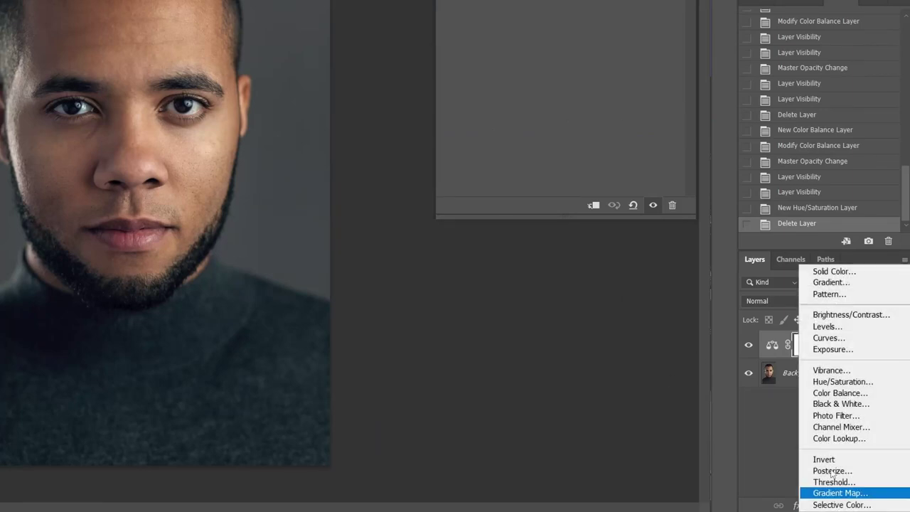
click(840, 382)
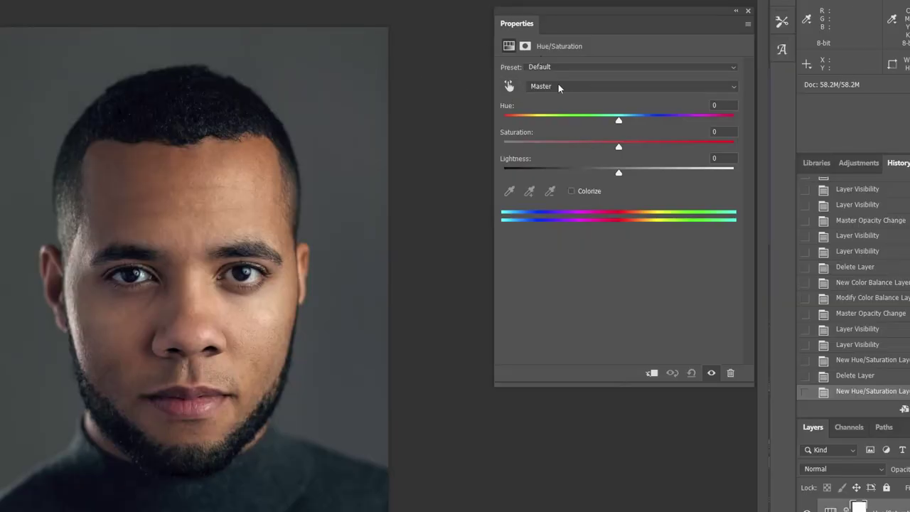
In the Hue/Saturation Blues range, adjust the saturation and slightly lower the lightness.
click(555, 83)
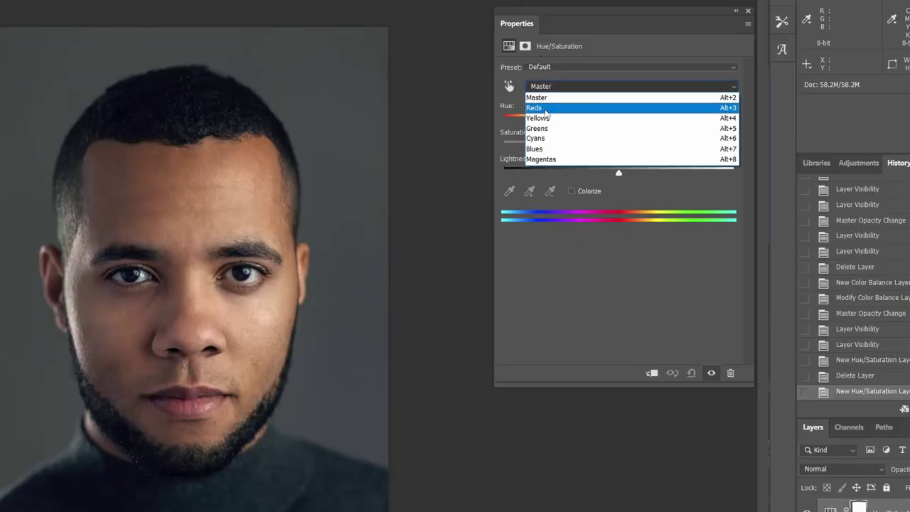
click(537, 149)
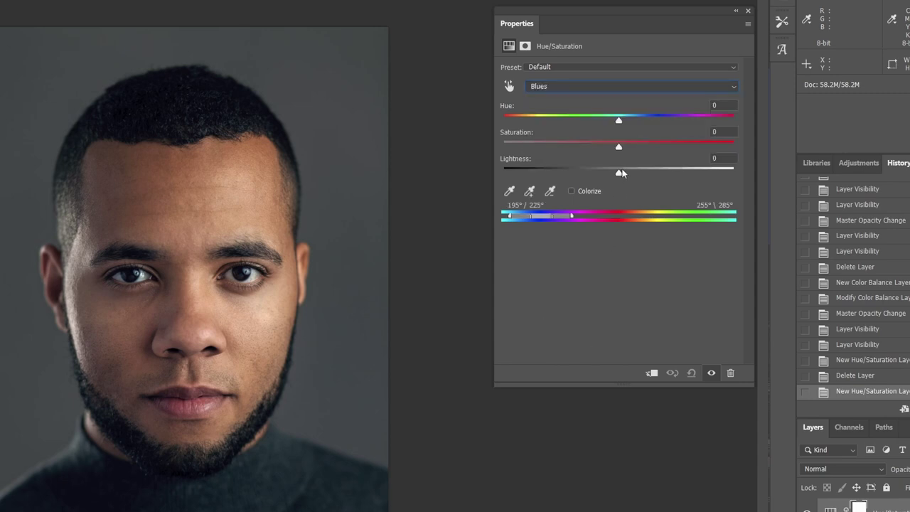
drag(619, 173, 649, 173)
drag(585, 168, 620, 159)
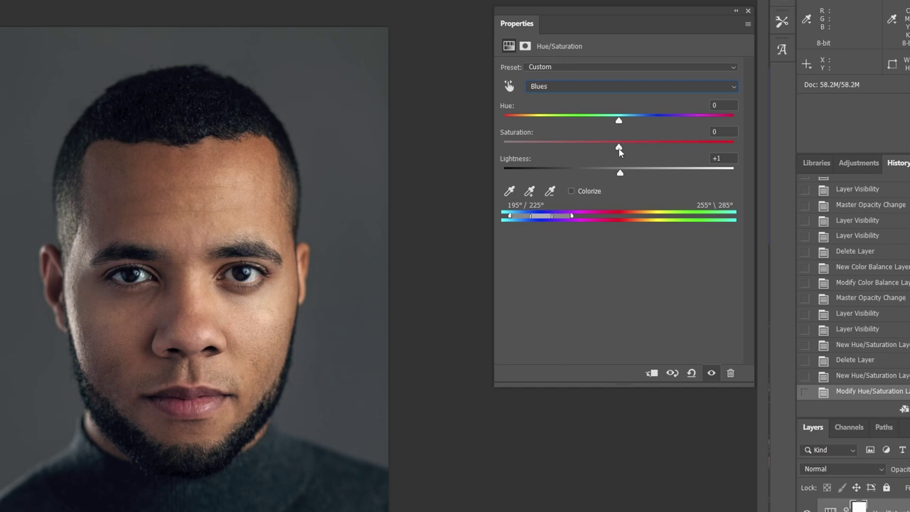
drag(618, 148, 603, 174)
In the Hue/Saturation Yellows range, set Hue to -6, Saturation to +1 and Lightness to +3.
click(557, 86)
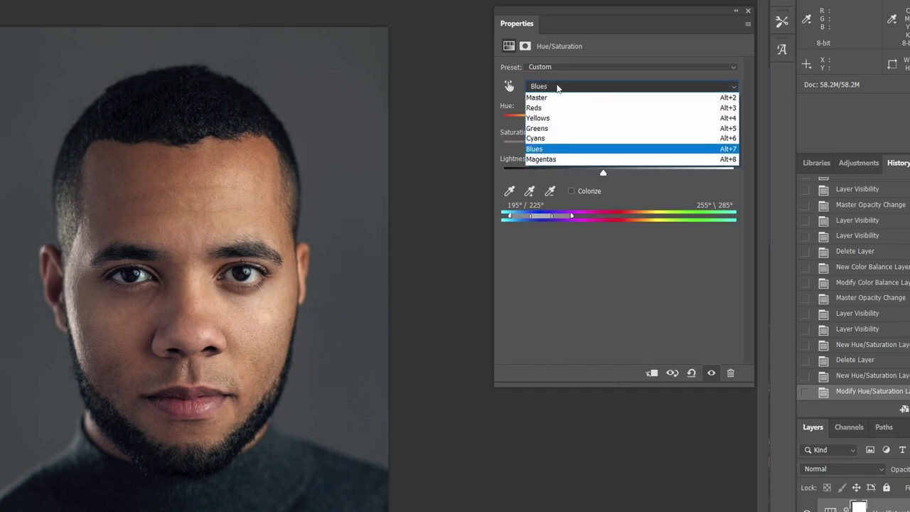
click(544, 118)
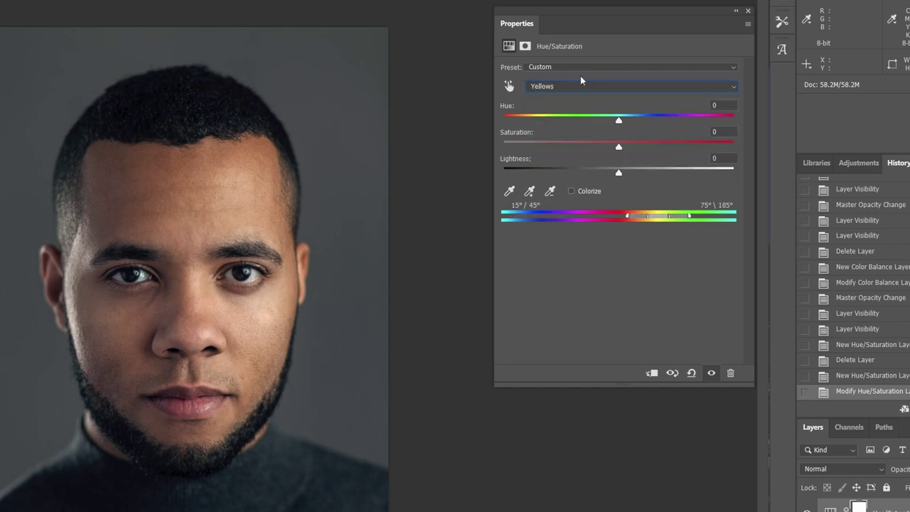
drag(619, 120, 613, 121)
click(571, 85)
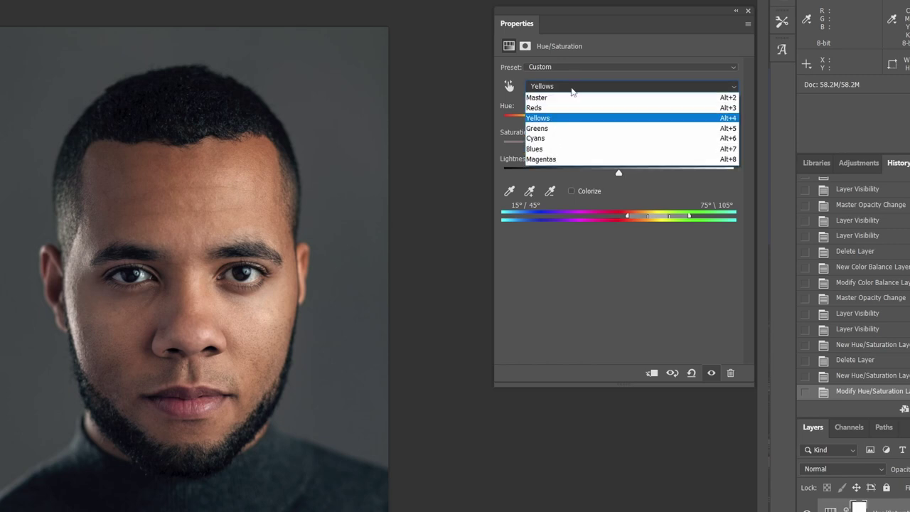
click(575, 305)
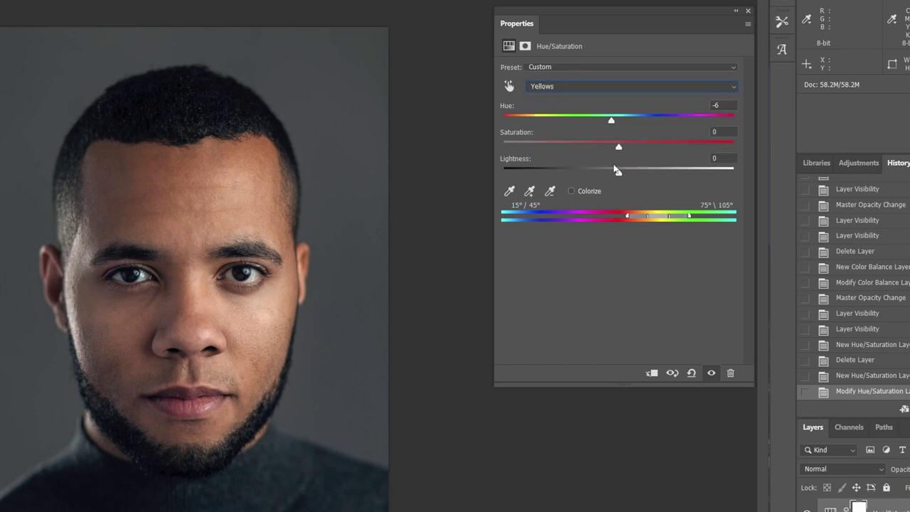
drag(619, 148, 631, 177)
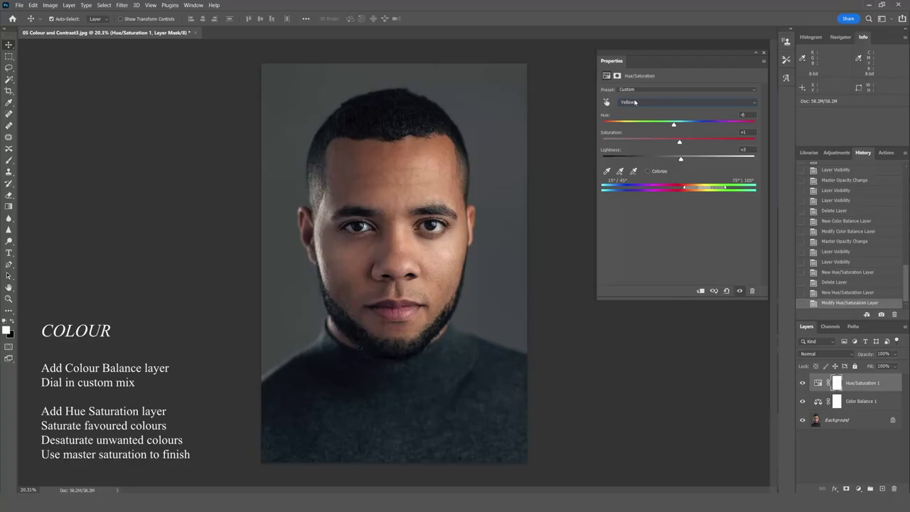
Set the Master saturation of the Hue/Saturation layer to +5.
click(550, 88)
click(628, 109)
mouse_move(677, 143)
mouse_down()
mouse_move(755, 141)
mouse_move(661, 142)
mouse_move(753, 141)
mouse_move(679, 142)
mouse_move(591, 164)
mouse_move(701, 155)
mouse_move(682, 155)
mouse_up()
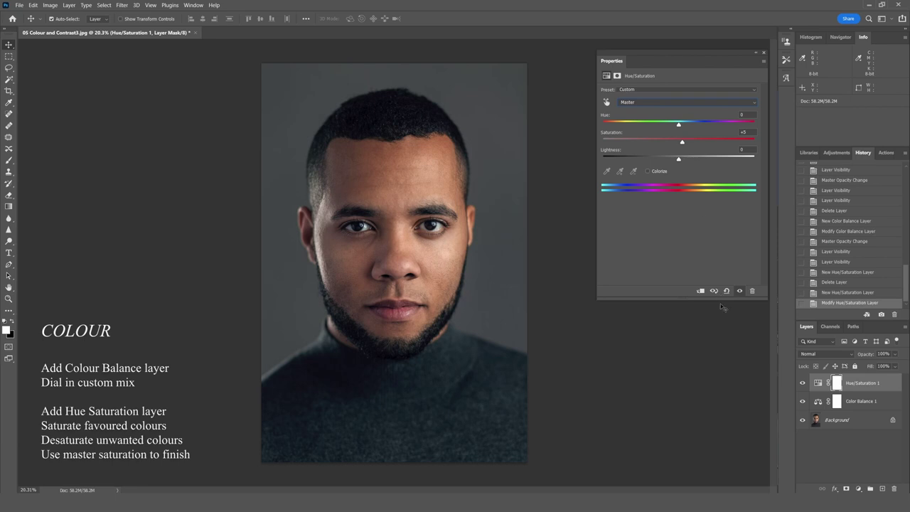
Toggle the Hue/Saturation layer's visibility to compare its effect and examine the face up close.
click(803, 383)
click(803, 382)
click(803, 383)
click(803, 383)
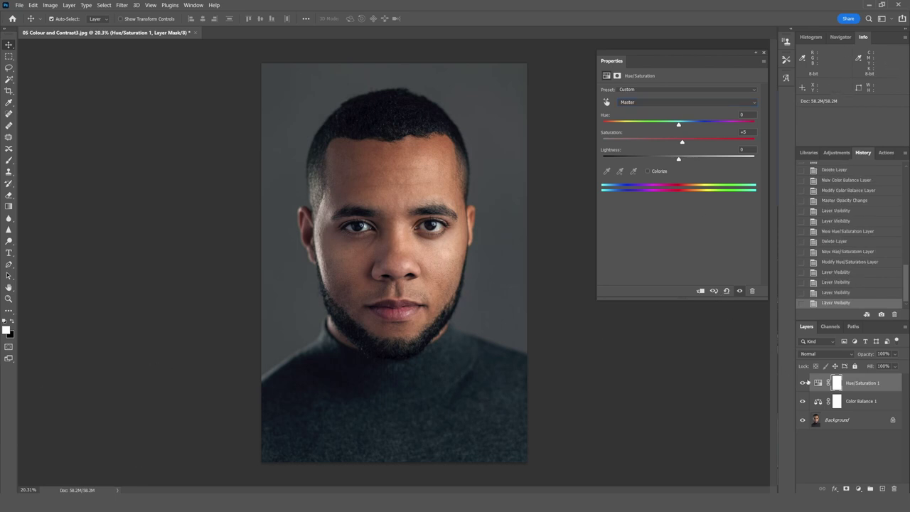
scroll(407, 128, up, 2)
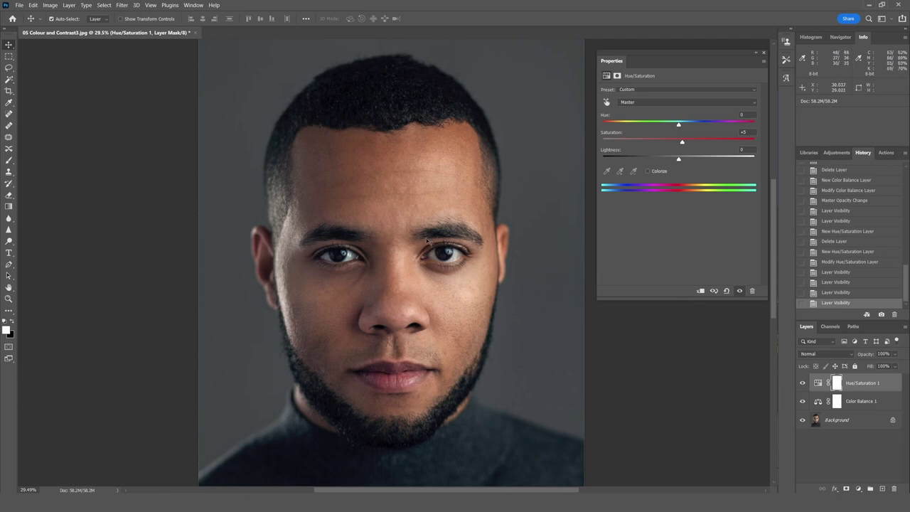
scroll(398, 256, down, 2)
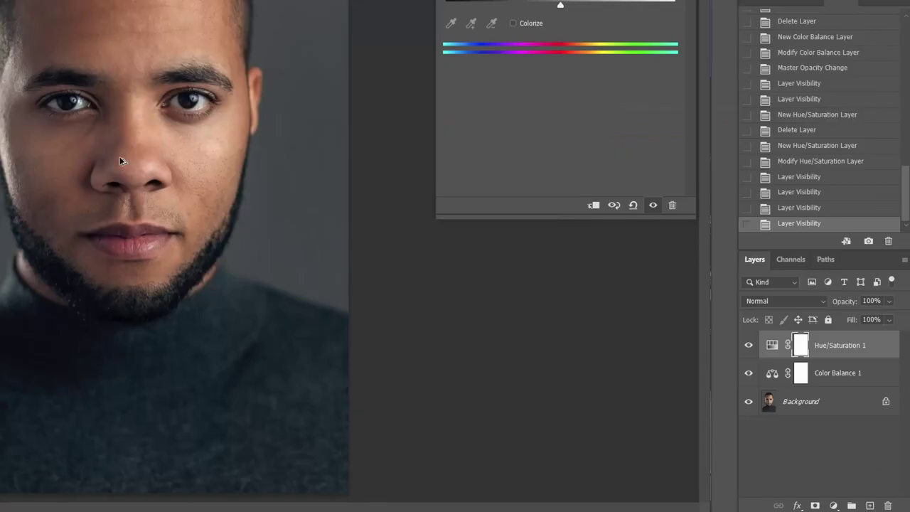
Add a Black & White adjustment layer and set Reds to -1, Yellows to 90 and Blues to -43.
click(835, 506)
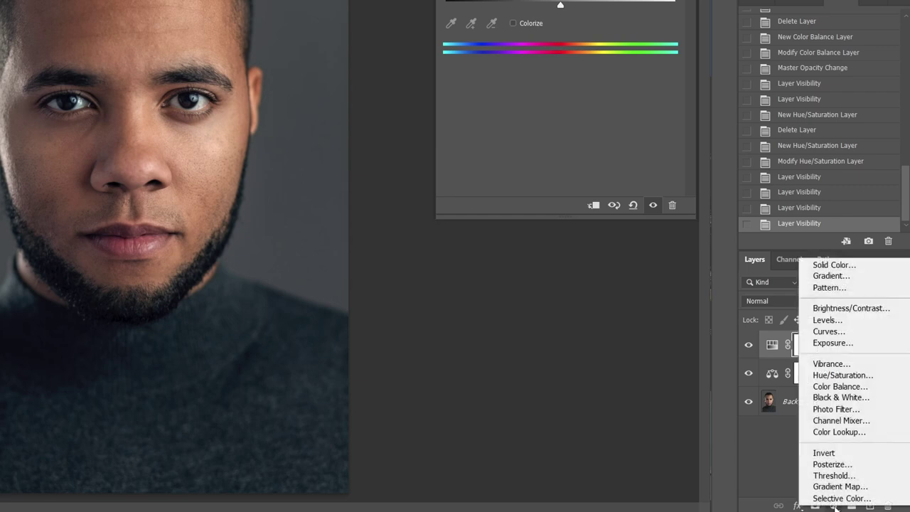
click(850, 397)
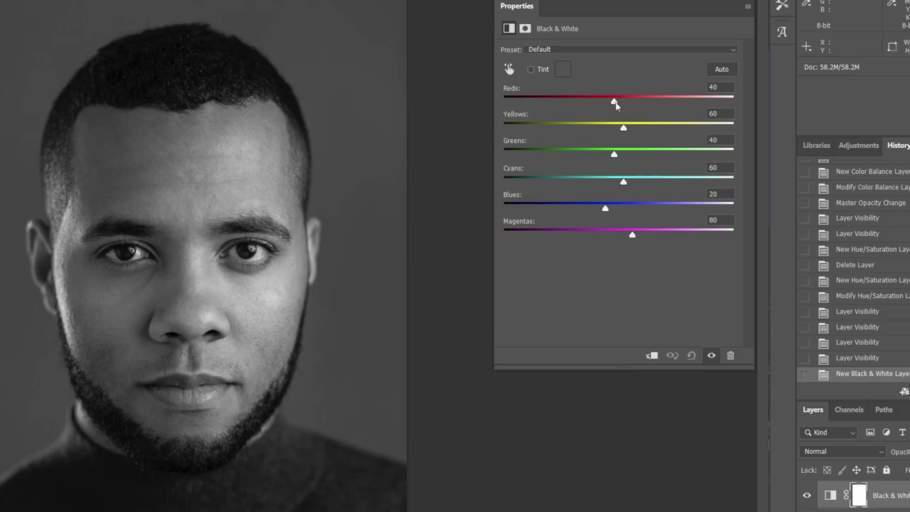
drag(678, 127, 670, 127)
drag(604, 107, 638, 128)
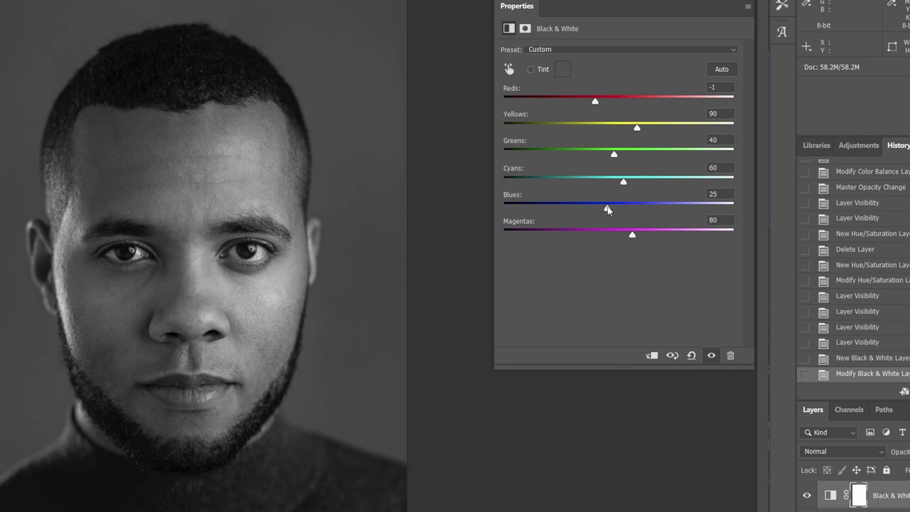
drag(608, 208, 577, 200)
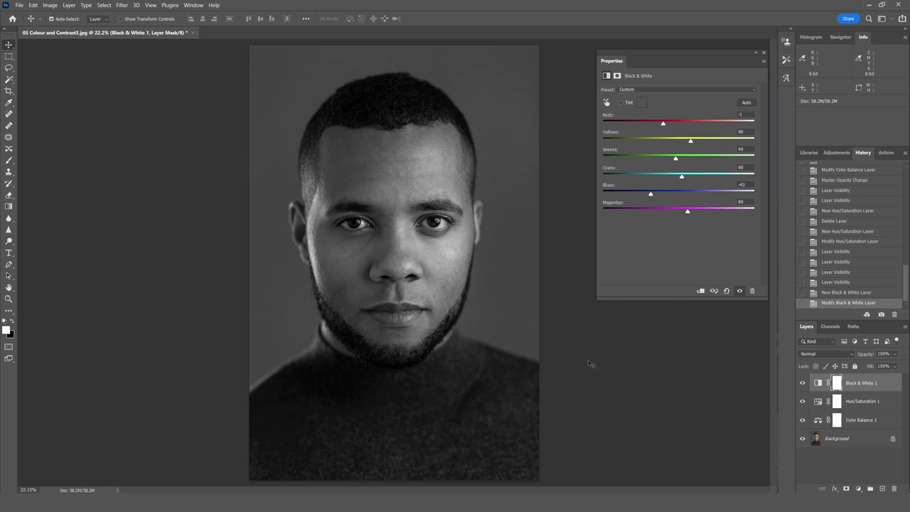
Set the Black & White layer's blend mode to Soft Light and its opacity to 18%.
click(825, 354)
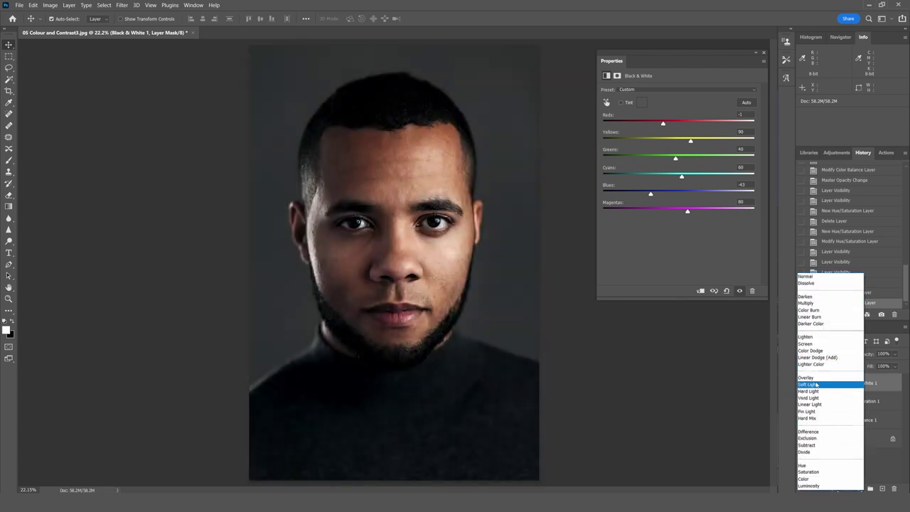
click(817, 384)
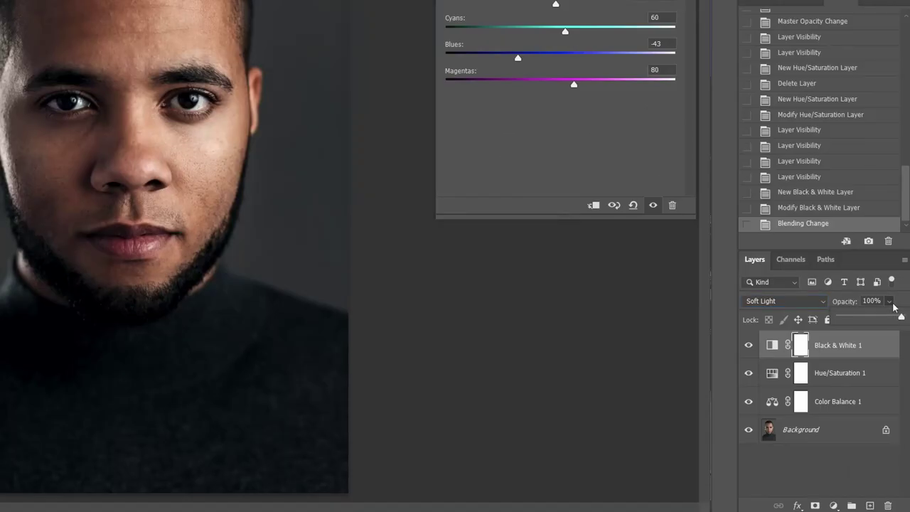
click(898, 354)
drag(902, 366, 862, 365)
mouse_move(839, 319)
mouse_down()
mouse_move(821, 320)
mouse_move(852, 321)
mouse_up()
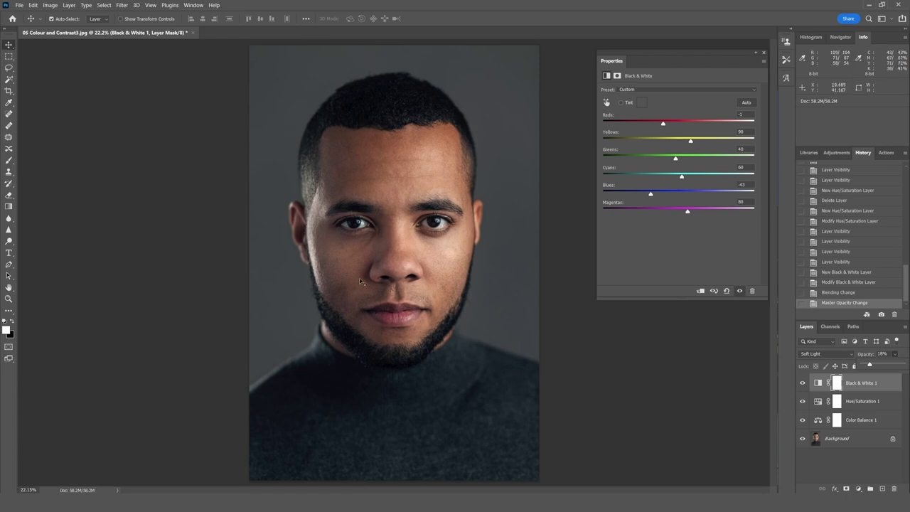
Toggle the Black & White layer's visibility to compare its effect on the whole portrait and on the face up close.
click(802, 384)
click(803, 383)
scroll(378, 244, up, 1)
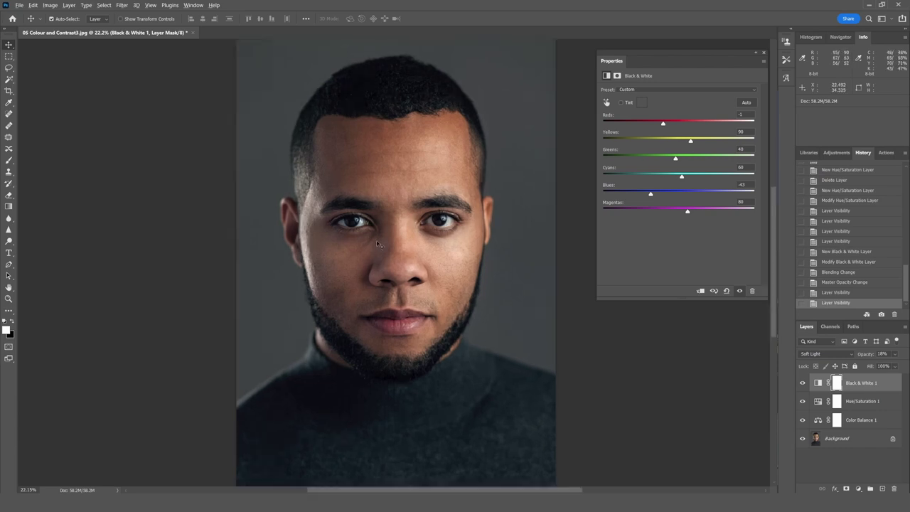
scroll(378, 244, up, 3)
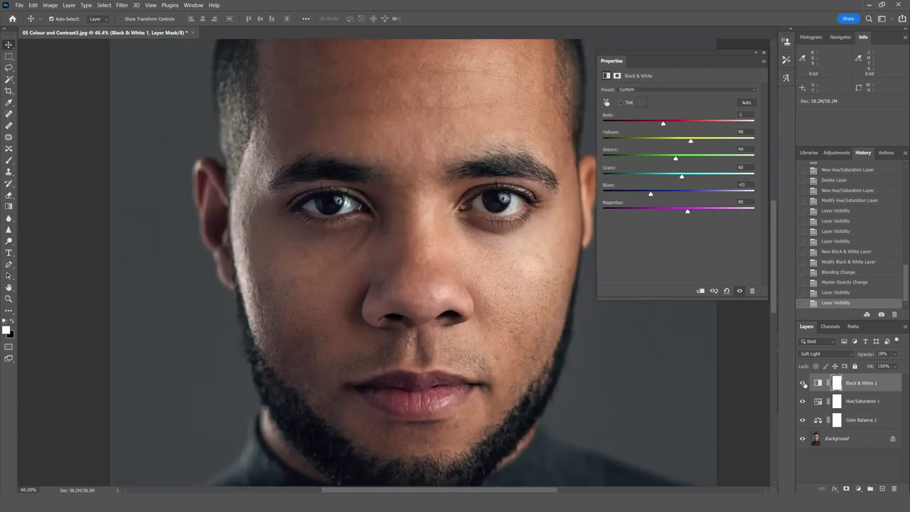
click(802, 383)
click(803, 384)
click(803, 383)
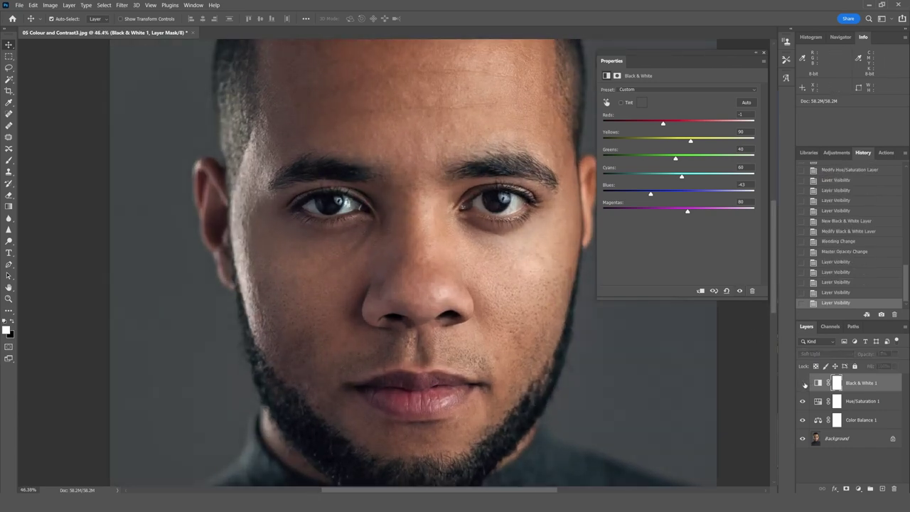
click(803, 383)
scroll(501, 358, down, 1)
scroll(501, 357, down, 2)
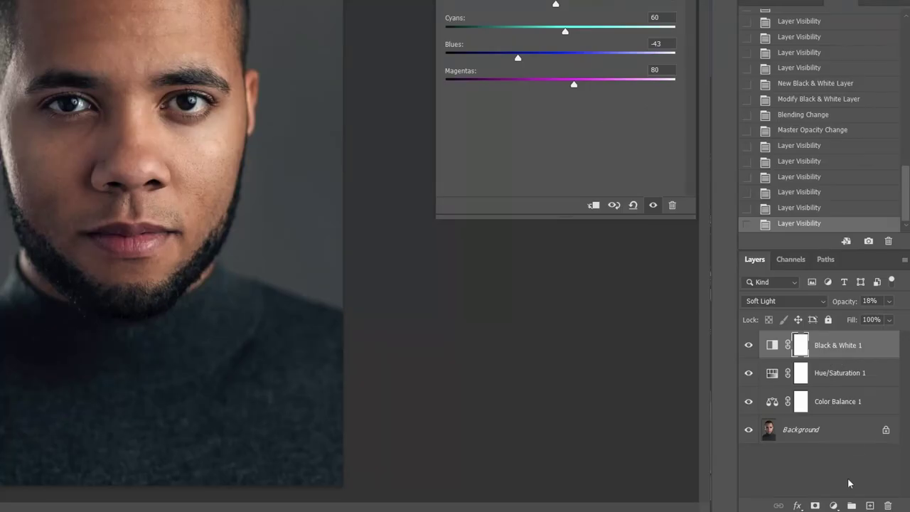
Add a Curves adjustment layer above the Black & White layer.
click(835, 505)
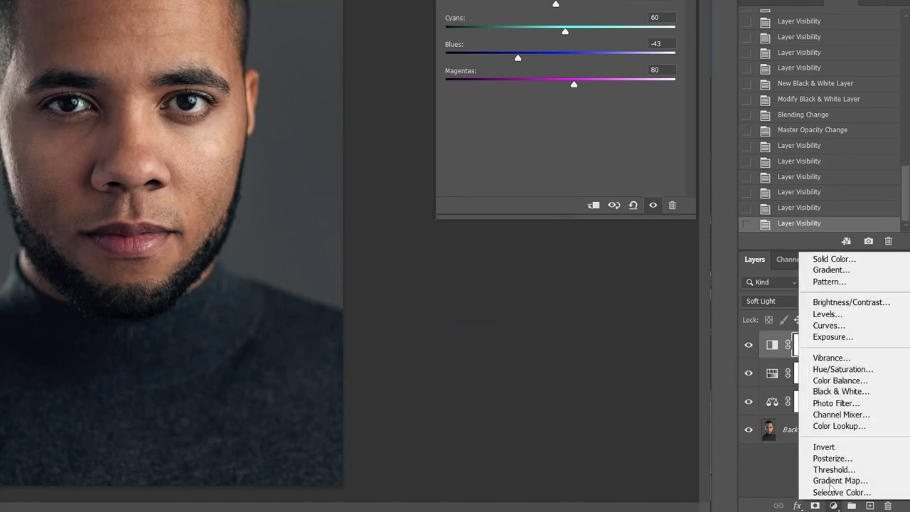
click(840, 324)
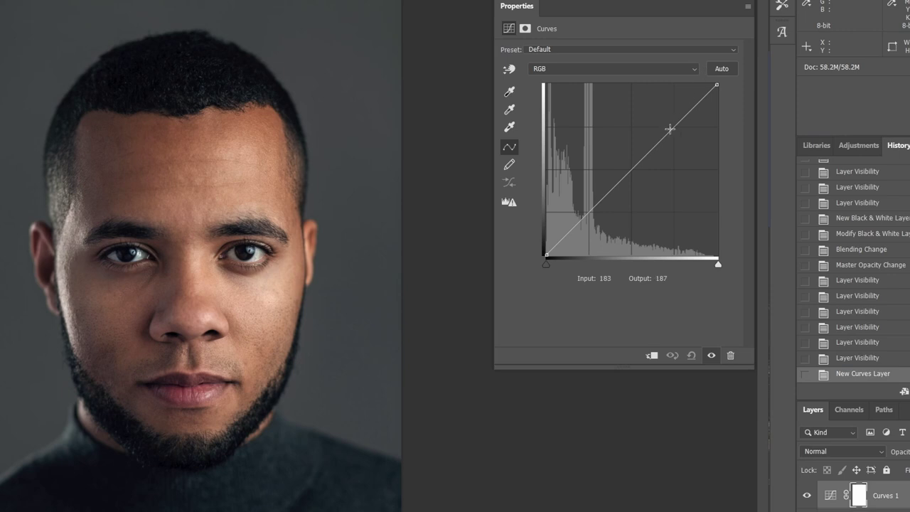
Try a strong S-curve with points at input 178, output 208 and input 79, output 58, and remove both points again.
drag(669, 129, 663, 113)
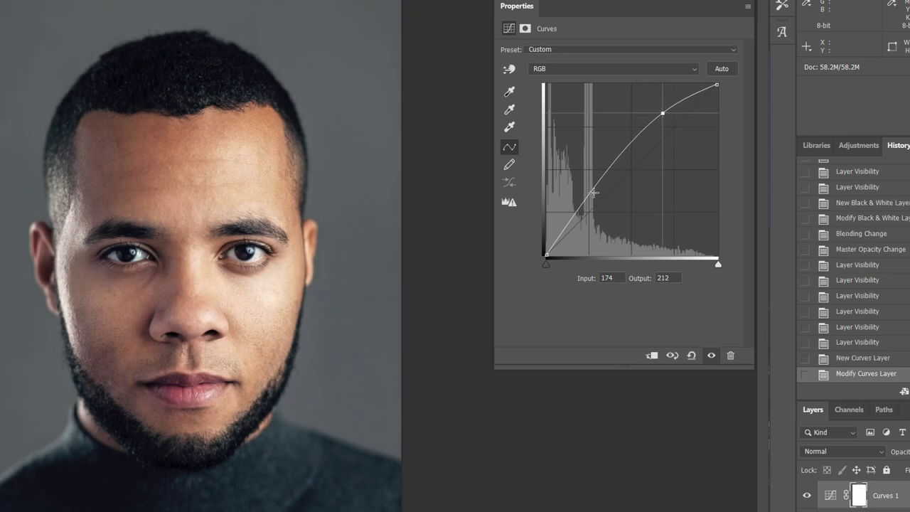
drag(593, 192, 600, 216)
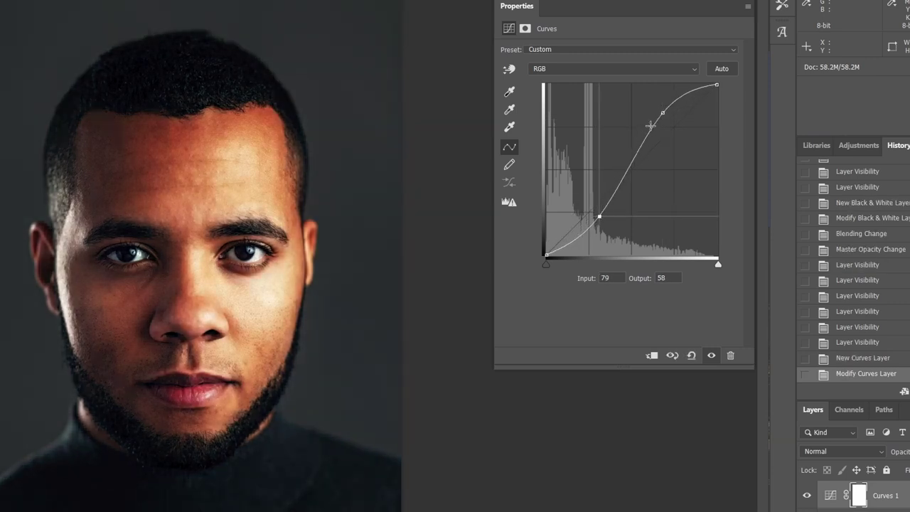
drag(663, 114, 665, 117)
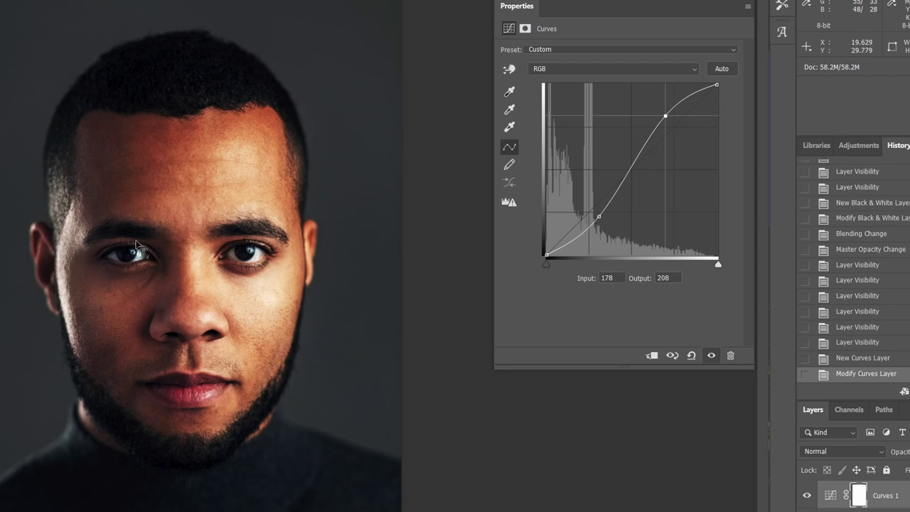
click(598, 217)
key(Delete)
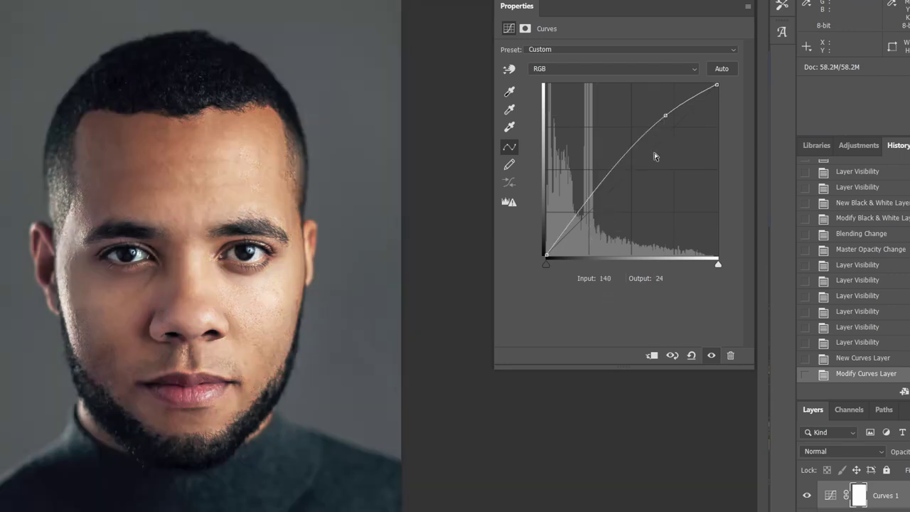
click(665, 118)
key(Delete)
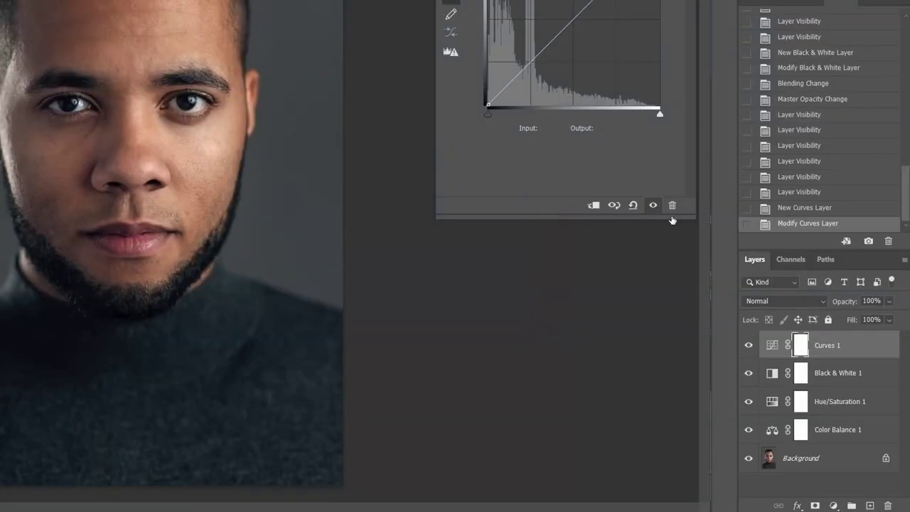
Set the Curves layer's blend mode to Luminosity and shape a shallow S-curve with points at 186/192 and 66/58 (input/output).
click(770, 304)
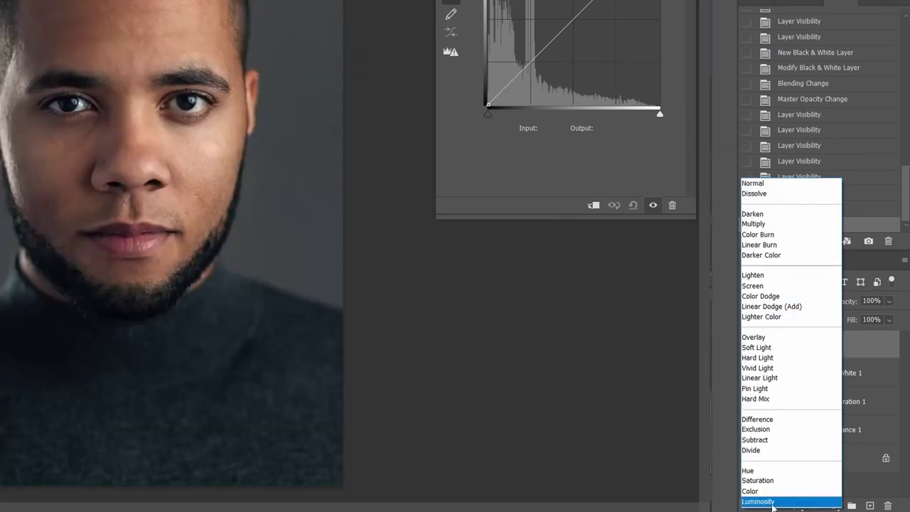
click(773, 503)
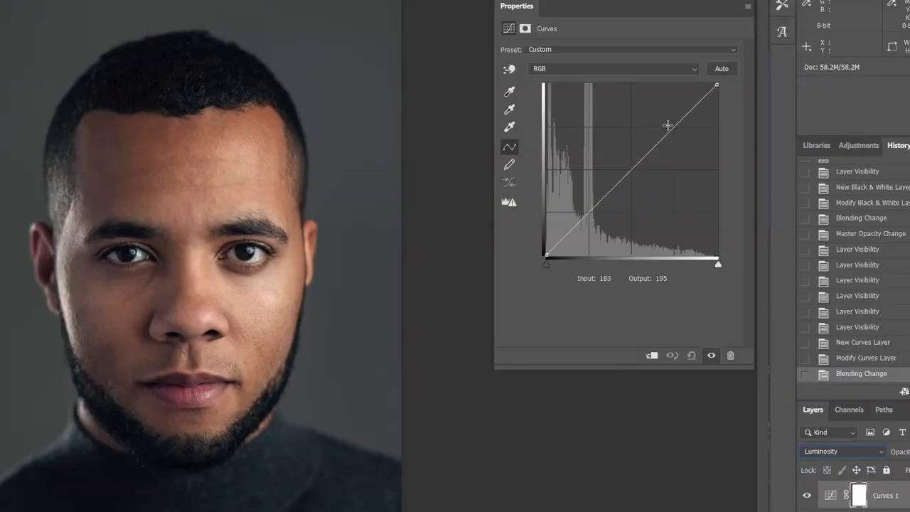
drag(670, 125, 666, 118)
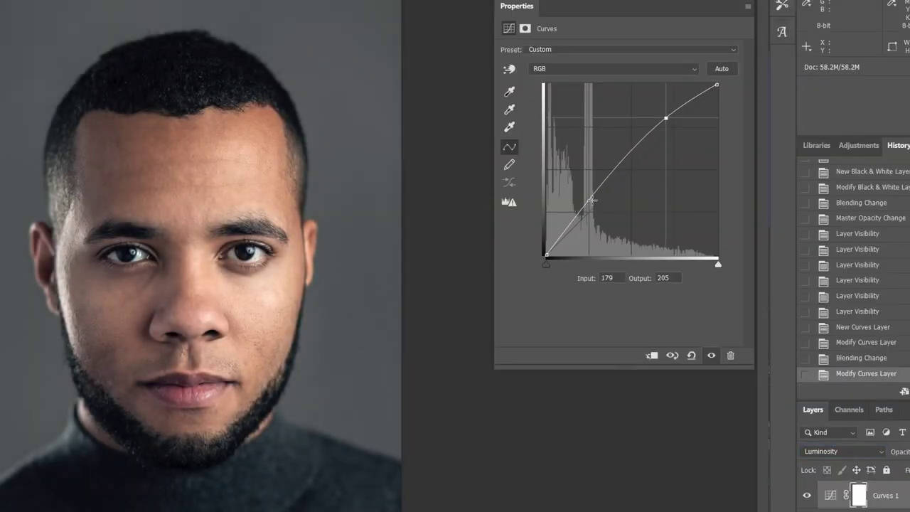
drag(594, 202, 615, 311)
mouse_move(666, 118)
mouse_down()
mouse_move(671, 153)
mouse_move(684, 117)
mouse_move(673, 124)
mouse_up()
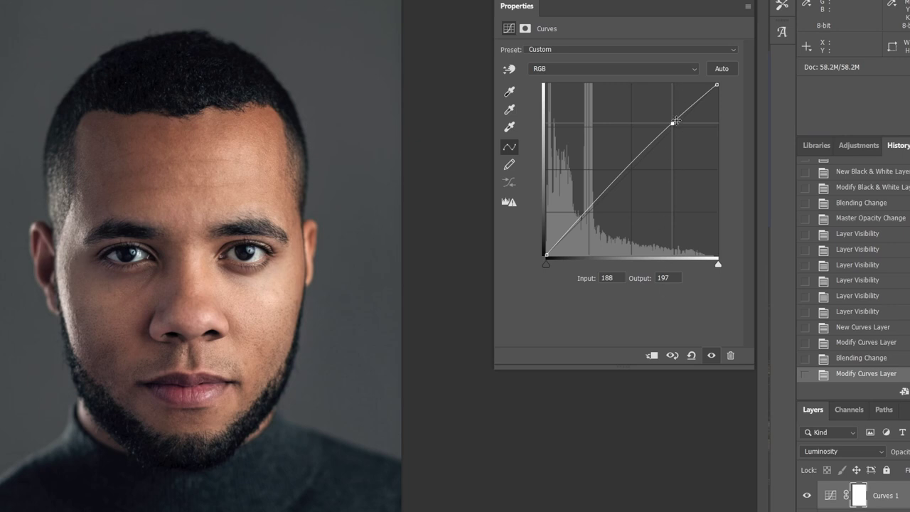
drag(673, 123, 670, 126)
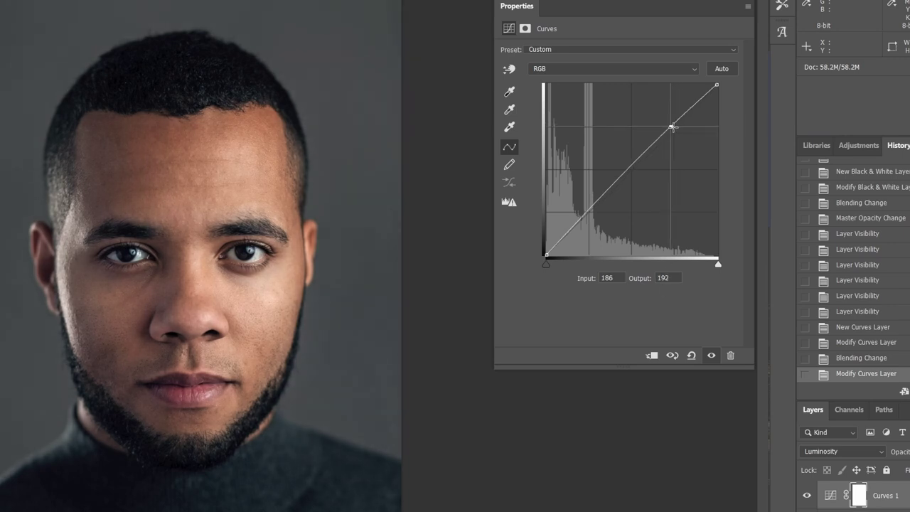
click(591, 207)
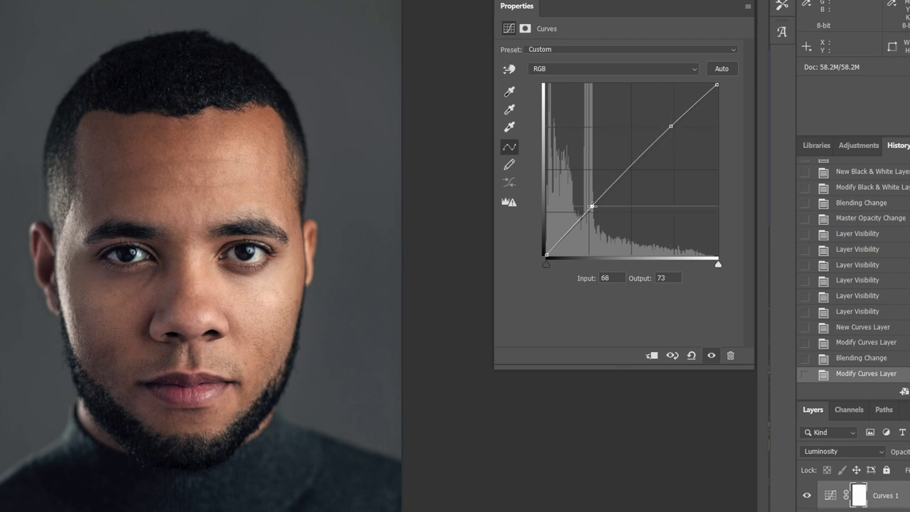
drag(591, 207, 590, 216)
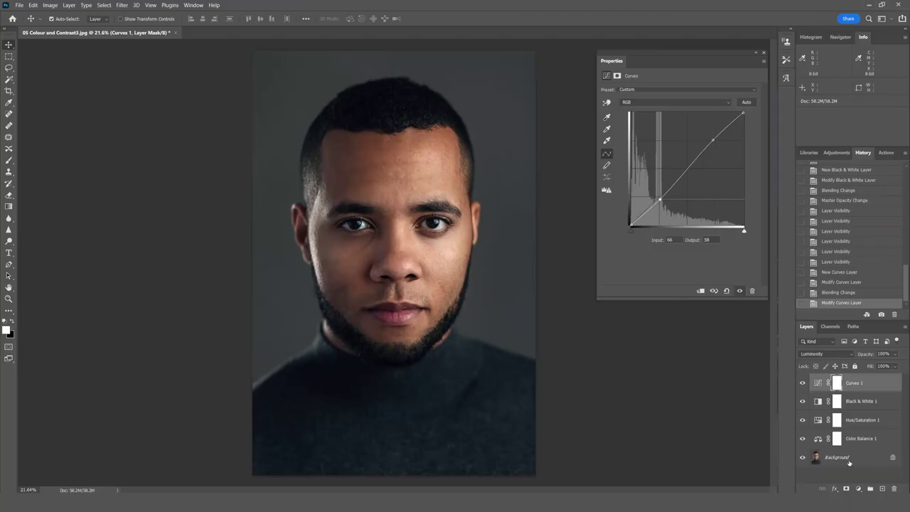
Add a Levels adjustment layer on top of the layer stack.
click(853, 478)
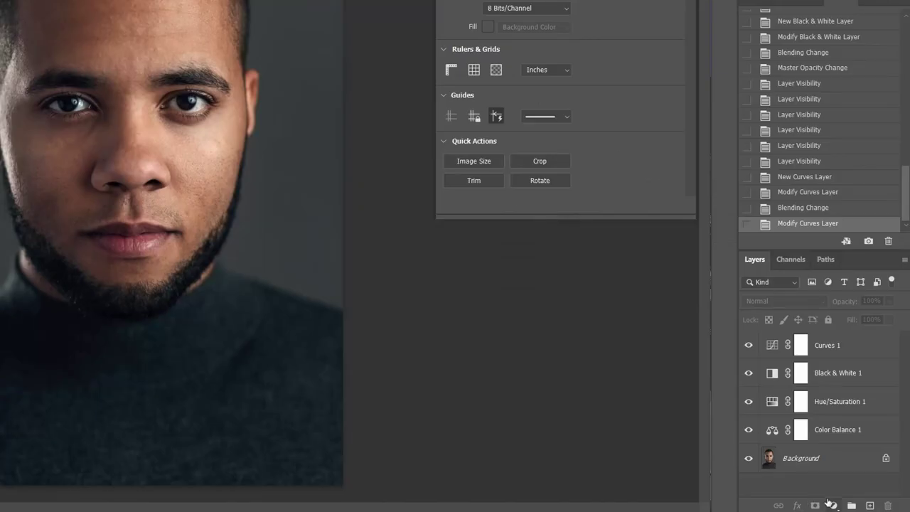
click(858, 488)
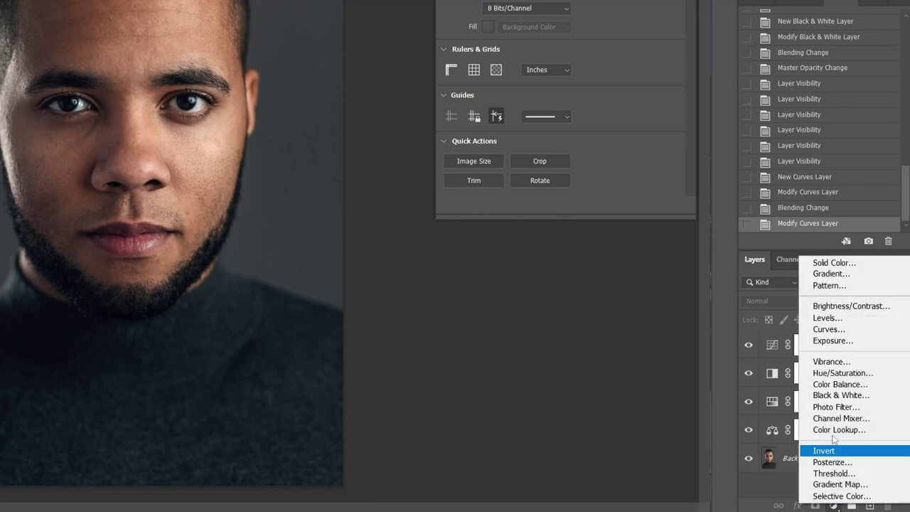
click(834, 320)
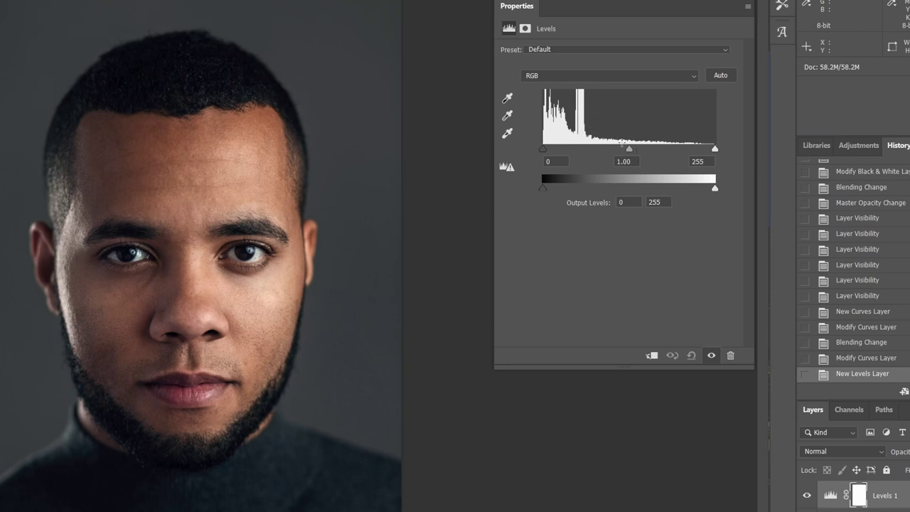
Preview the highlight clipping on the Levels layer and set its white input level to 252.
alt+click(716, 150)
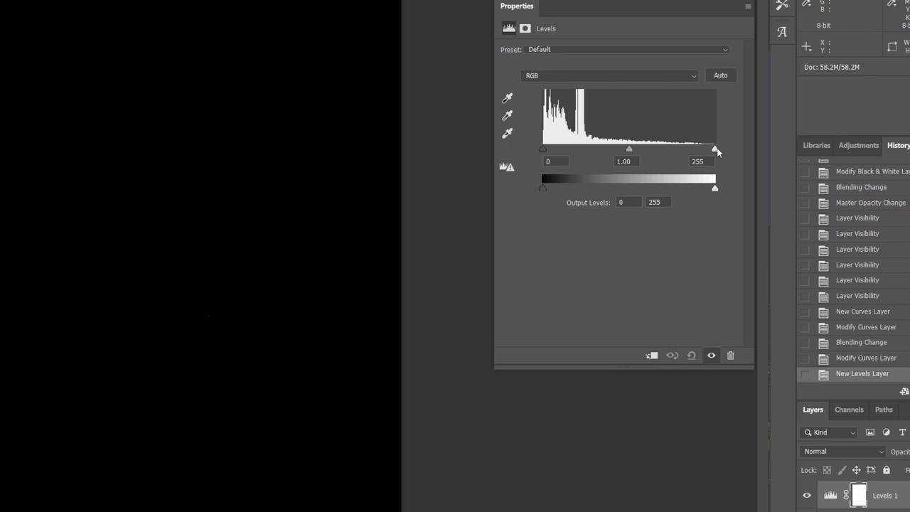
drag(717, 150, 640, 151)
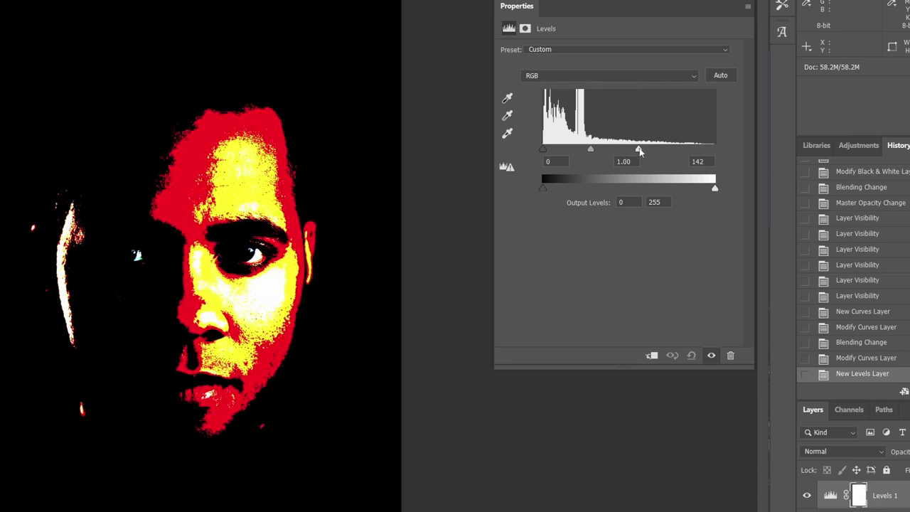
drag(640, 151, 639, 150)
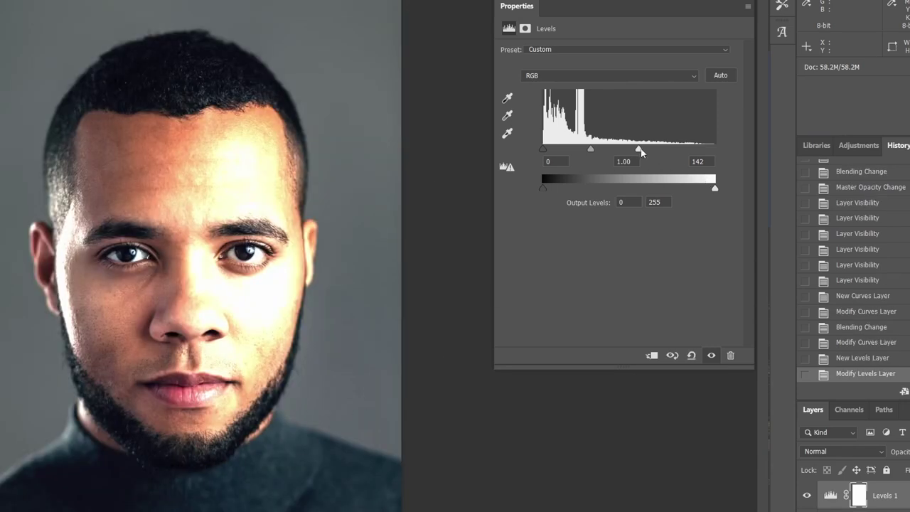
drag(639, 151, 715, 150)
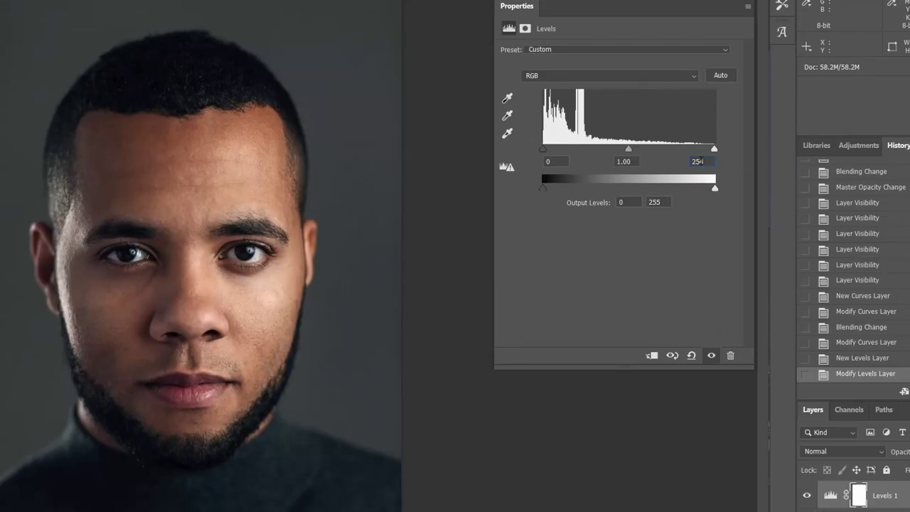
click(731, 162)
text(255)
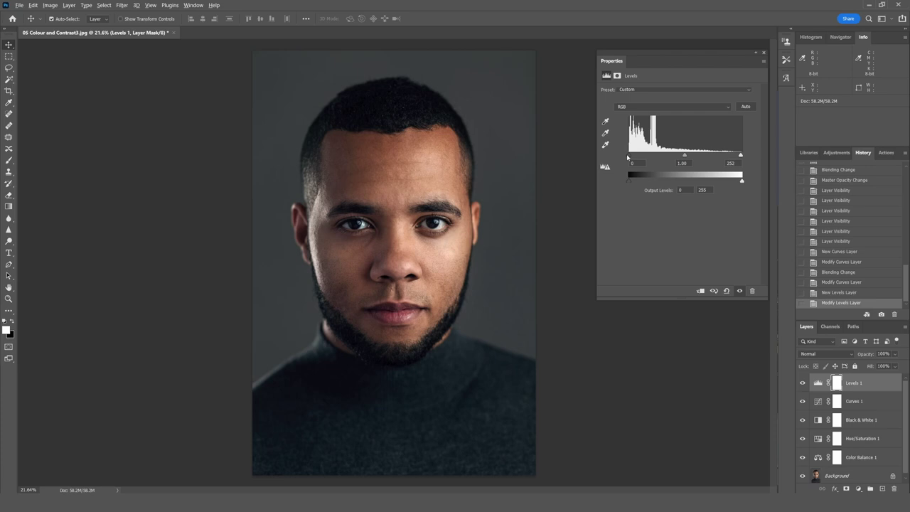
Set the Levels layer's black input level to 2 using the shadow clipping preview, and its midtone level to 1.12.
alt+click(628, 156)
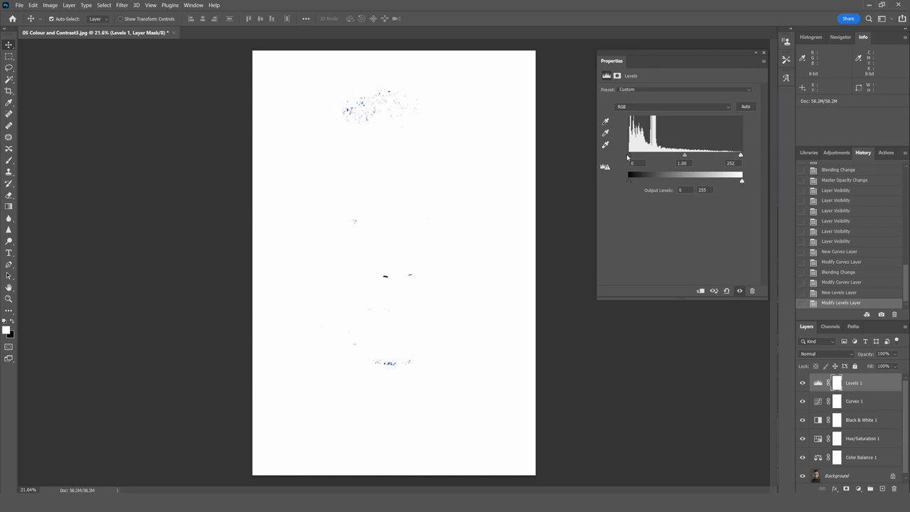
drag(628, 156, 646, 158)
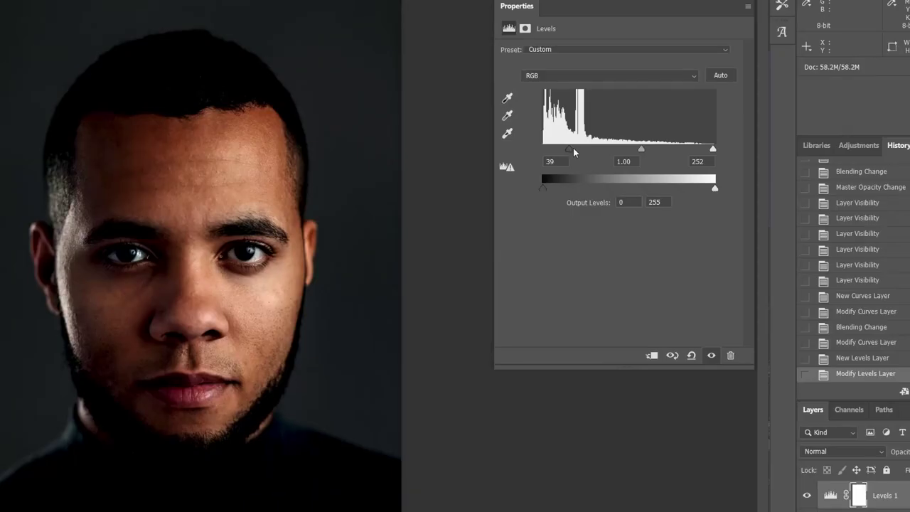
drag(646, 156, 627, 158)
drag(542, 151, 545, 153)
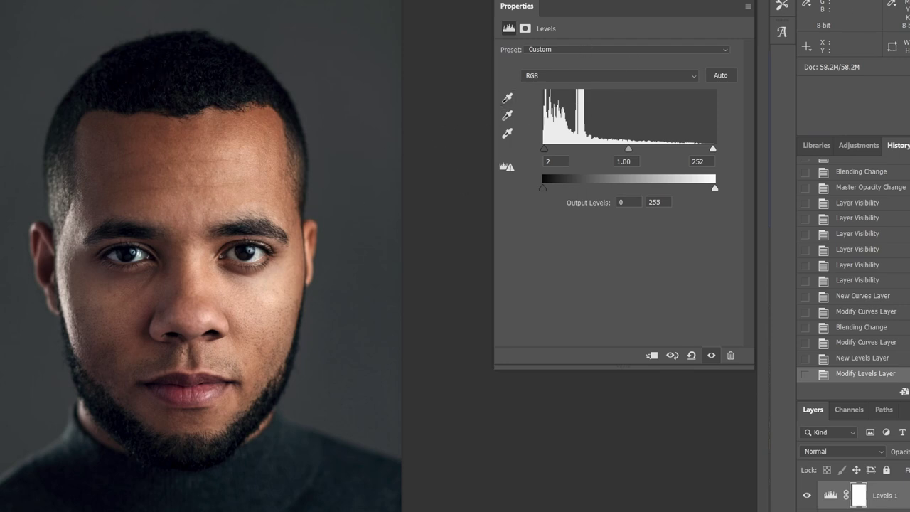
drag(545, 153, 545, 153)
drag(630, 150, 623, 152)
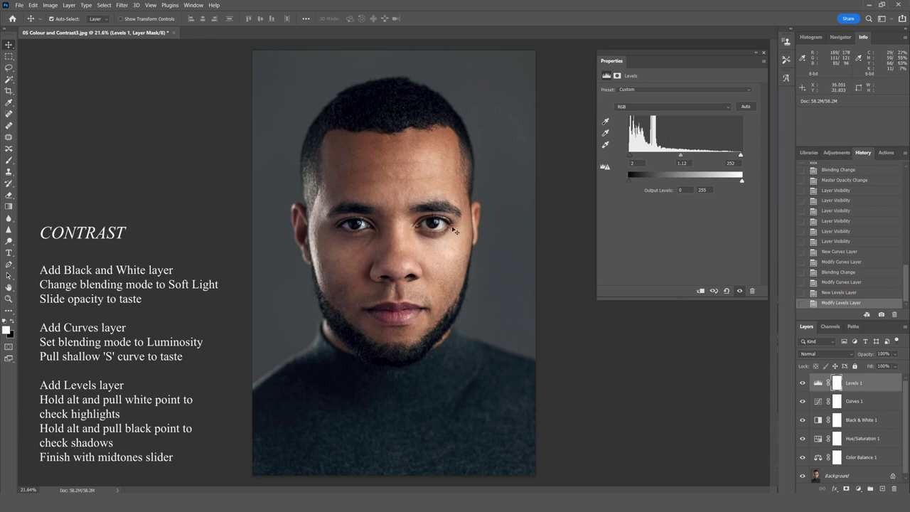
Hide all five adjustment layers and show them again one by one, from Color Balance up to Levels, to compare their effect.
scroll(825, 415, down, 1)
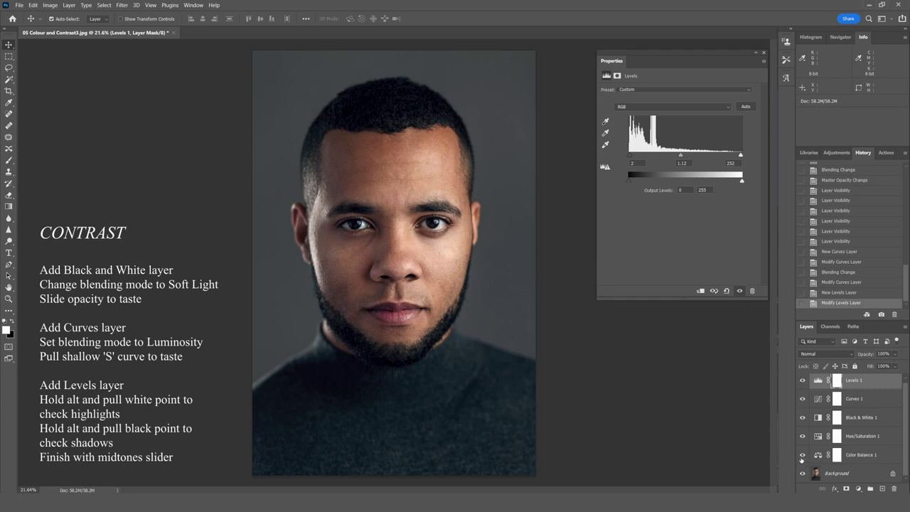
click(803, 380)
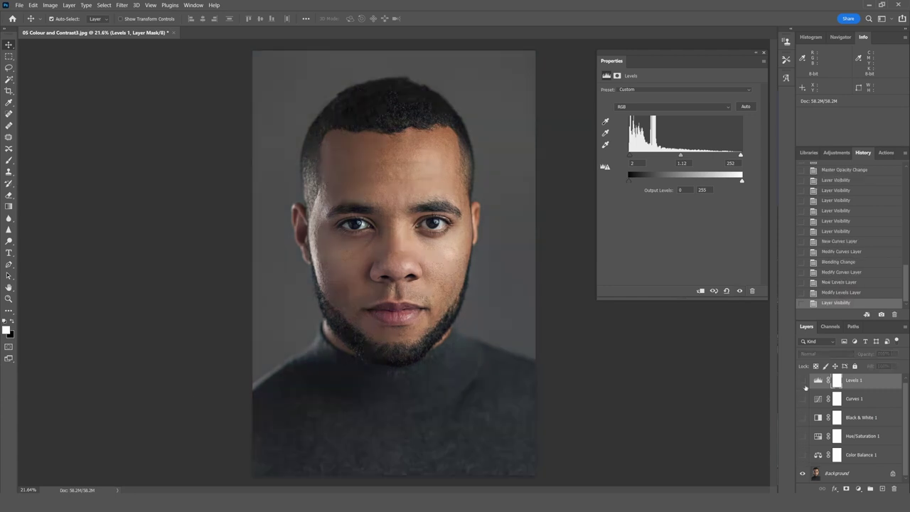
click(803, 455)
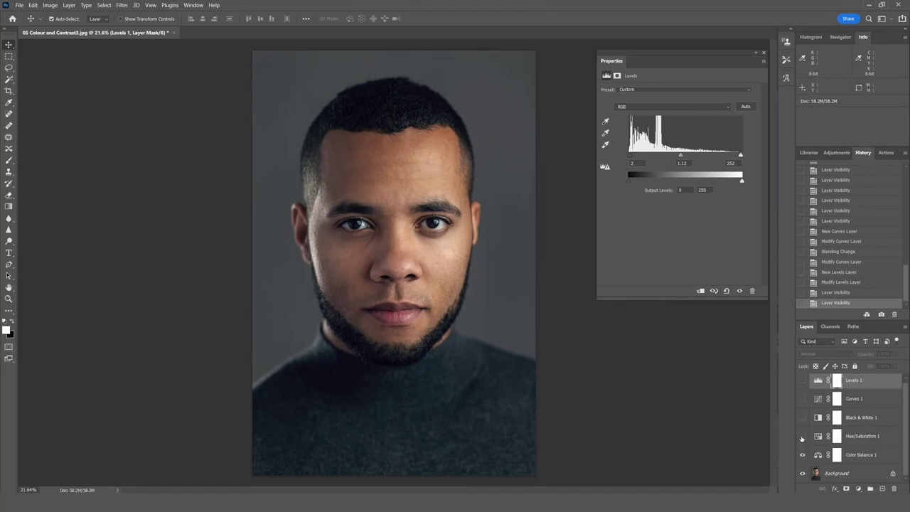
click(803, 437)
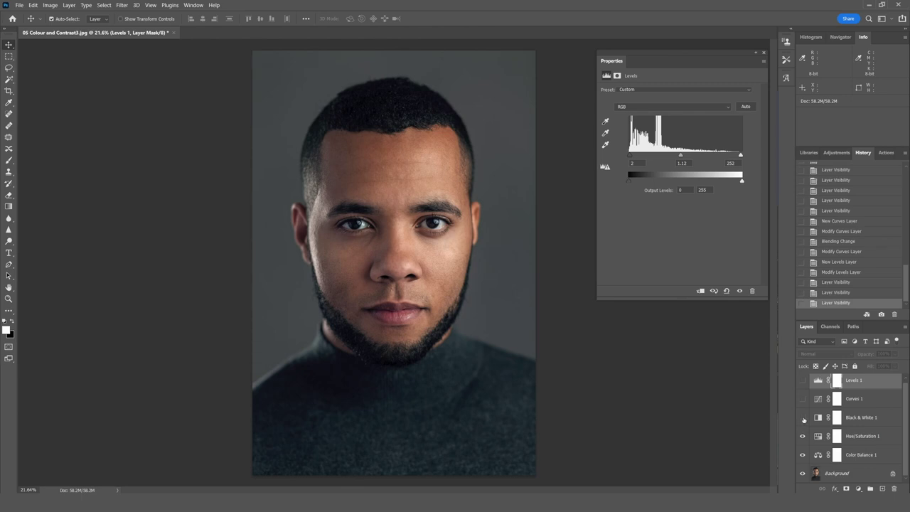
click(803, 418)
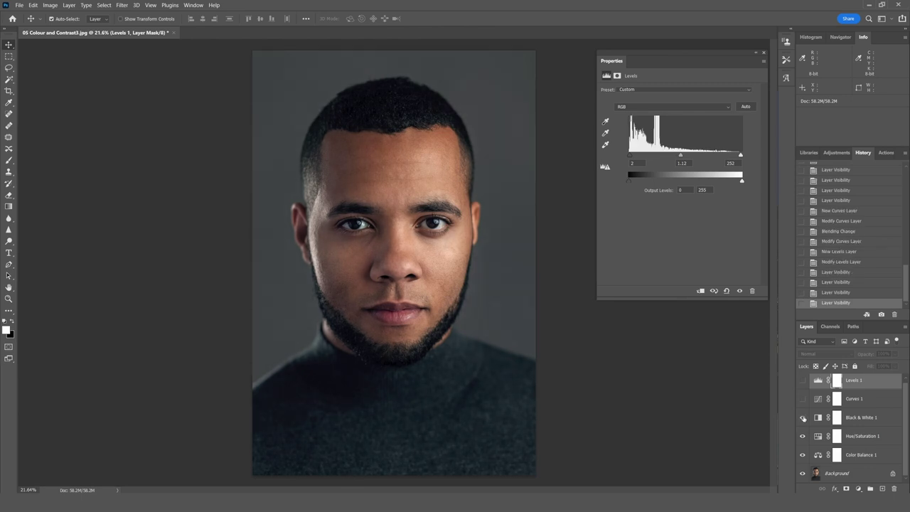
click(803, 399)
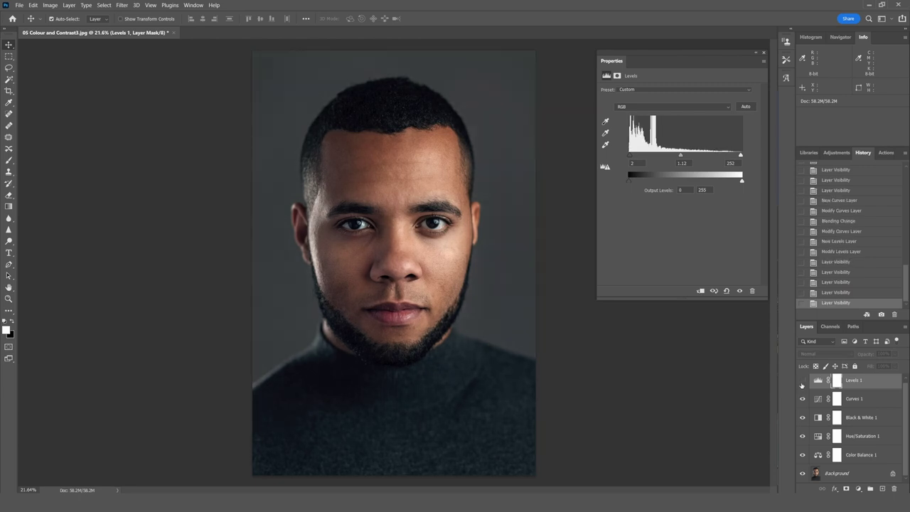
click(803, 380)
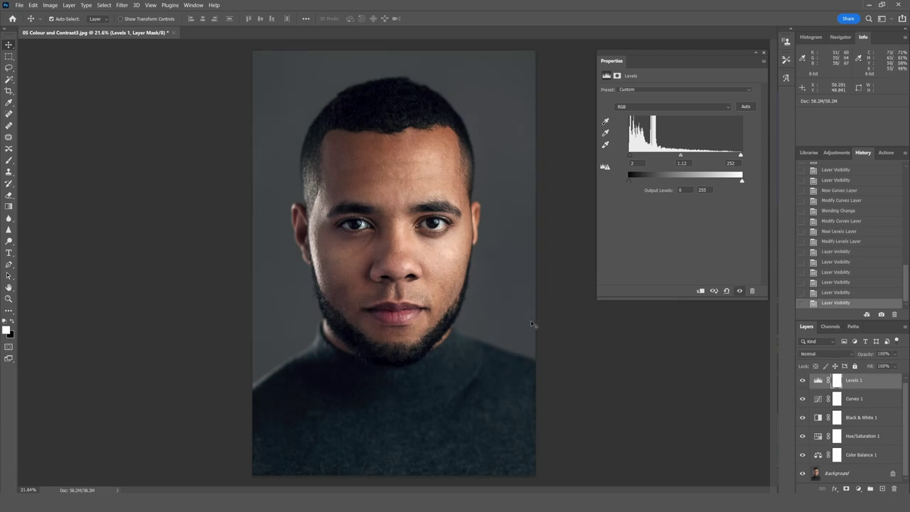
Stamp all visible layers into a new merged layer on top of the layer stack.
key(ctrl+shift+alt+e)
key(Delete)
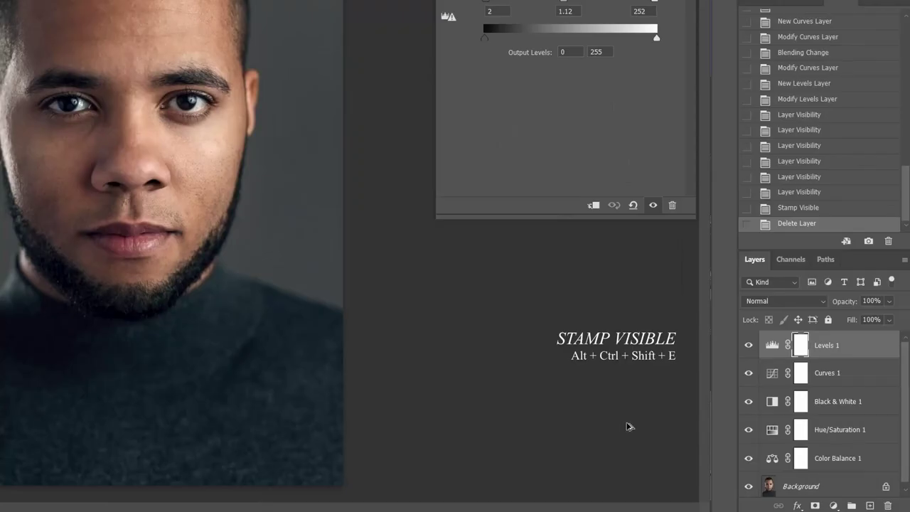
key(ctrl+shift+alt+e)
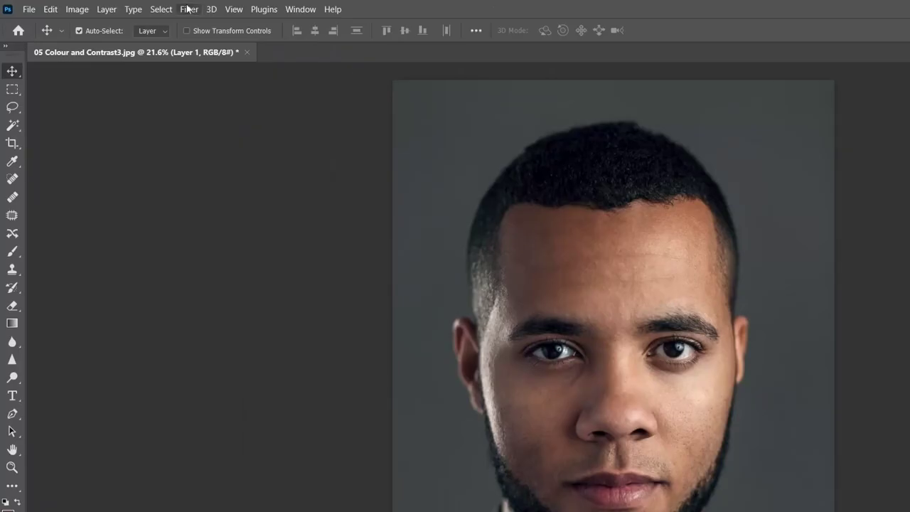
Open the Unsharp Mask filter for the stamped layer and move its preview area onto the eye.
click(190, 8)
mouse_move(258, 260)
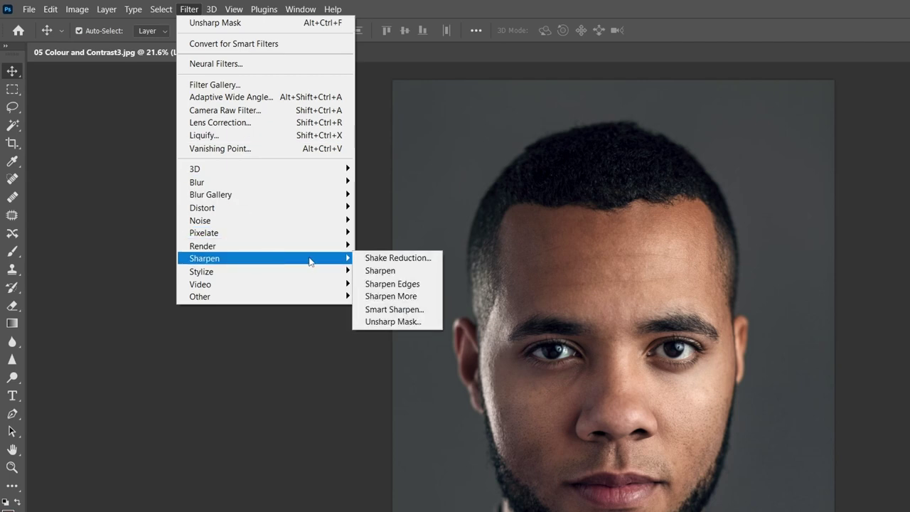
click(396, 322)
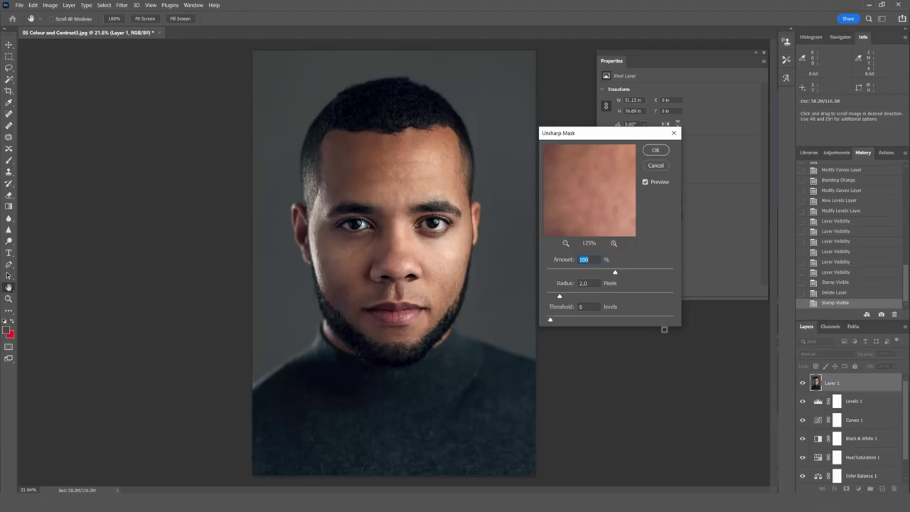
drag(576, 180, 630, 207)
drag(568, 178, 615, 244)
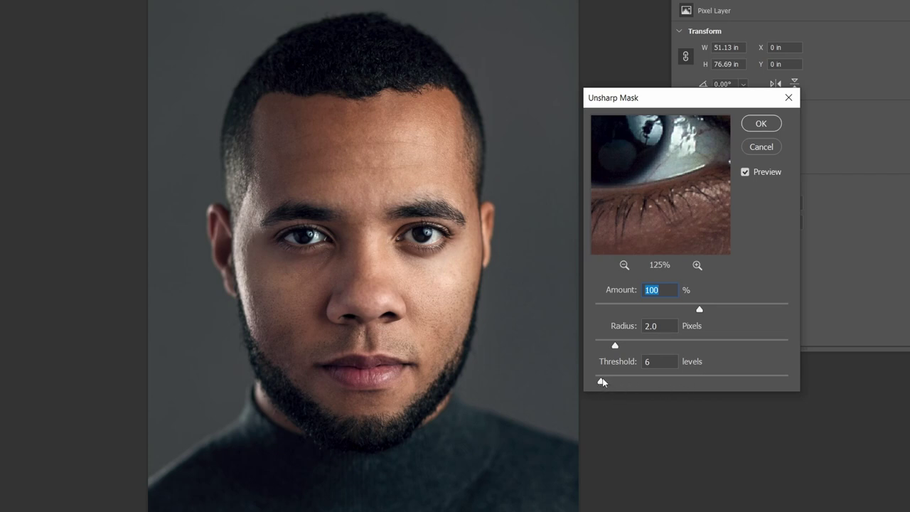
Try a threshold of 255, return it to 6 levels and apply the Unsharp Mask with amount 100% and radius 2.0 pixels.
drag(601, 383, 804, 370)
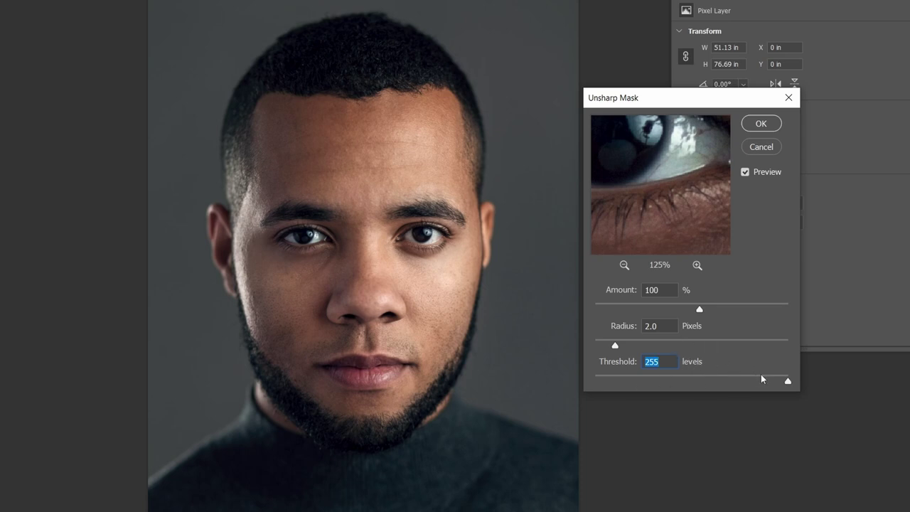
drag(787, 385, 621, 382)
drag(611, 383, 599, 379)
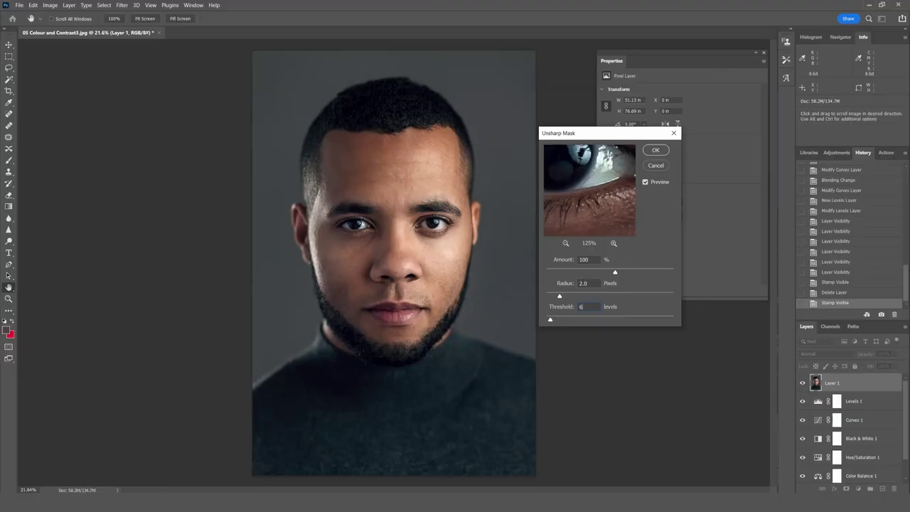
key(Return)
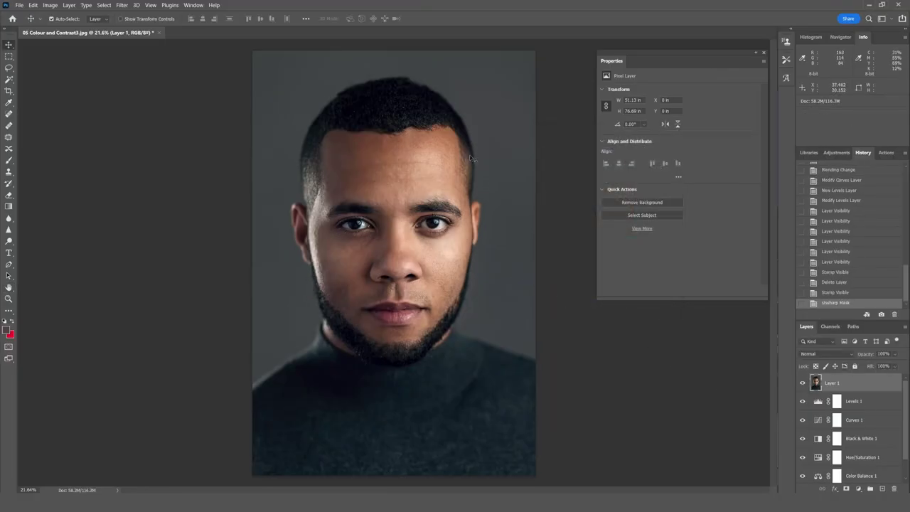
Compare the eye detail up close with the sharpened layer hidden and shown.
scroll(437, 211, up, 3)
scroll(425, 263, up, 8)
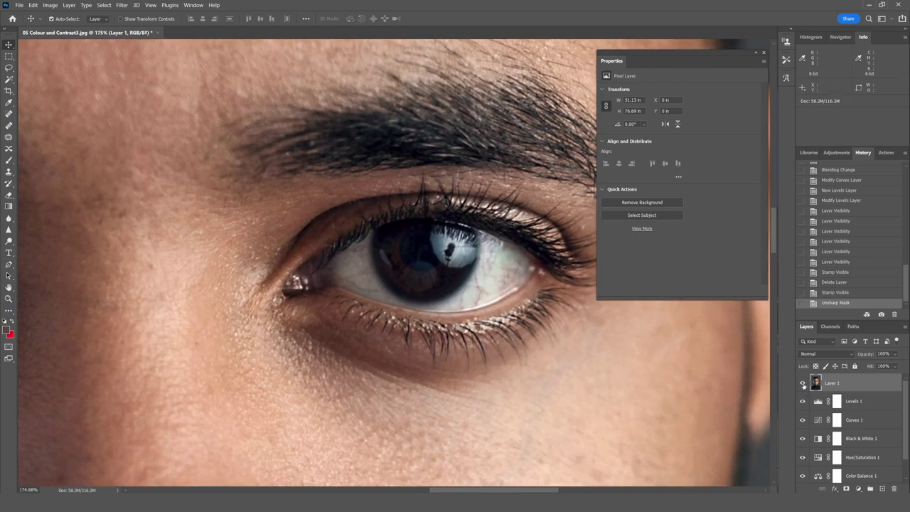
click(803, 383)
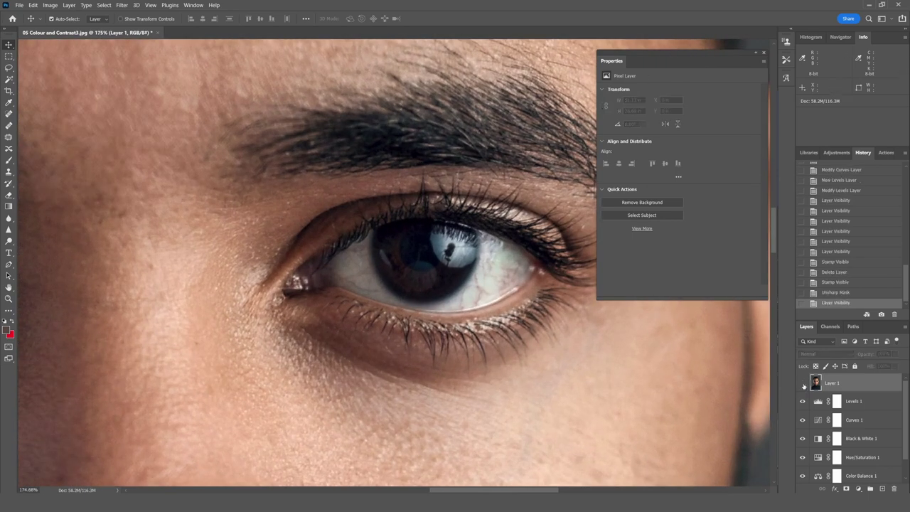
click(803, 384)
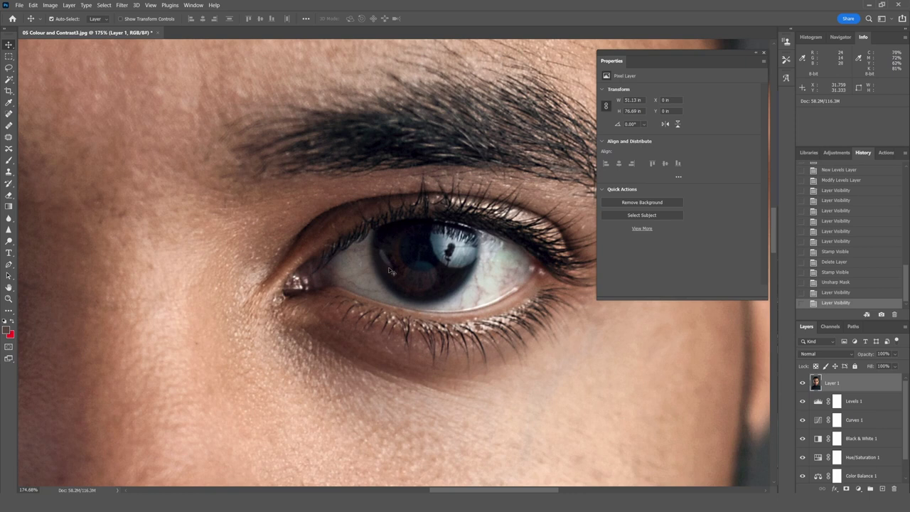
scroll(389, 270, down, 8)
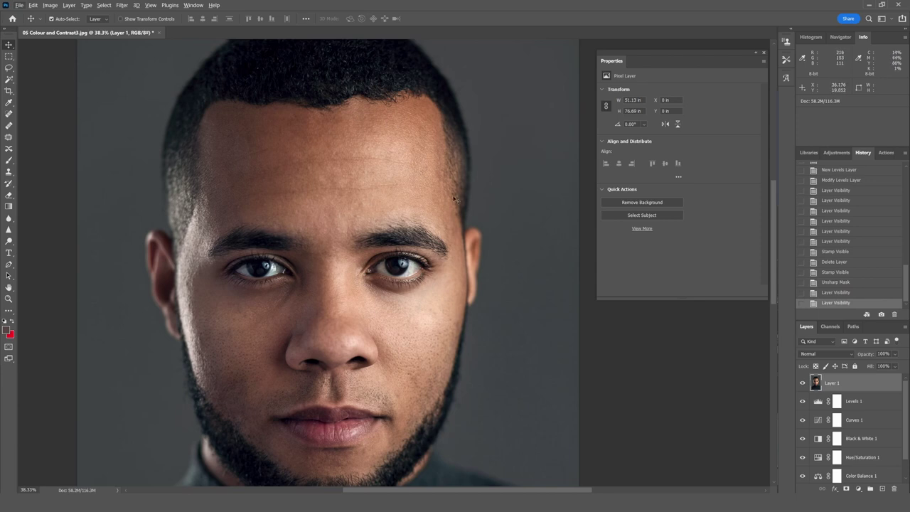
scroll(323, 324, down, 4)
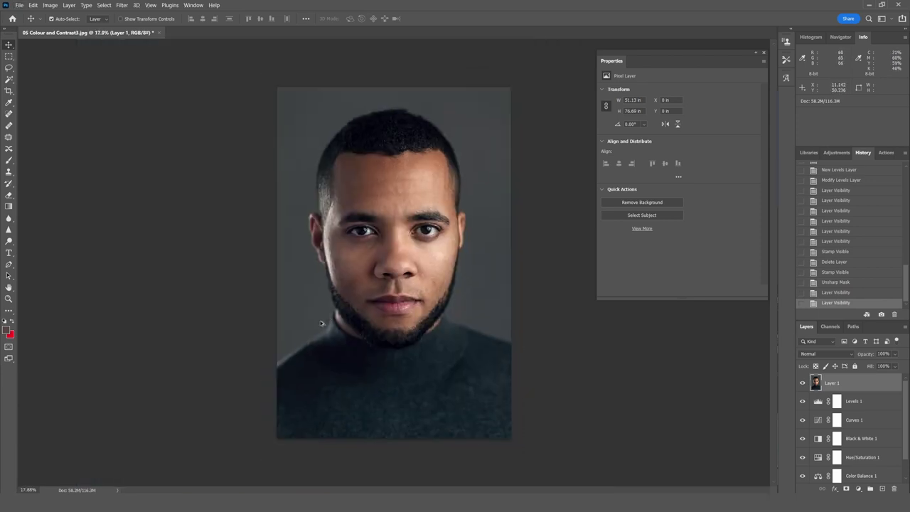
Add a layer mask to the sharpened layer and invert it to black.
scroll(348, 311, up, 1)
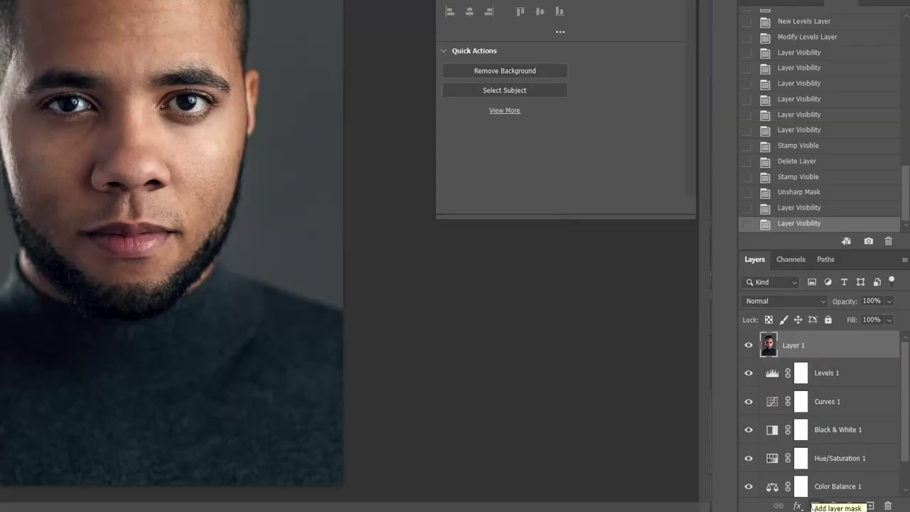
click(814, 506)
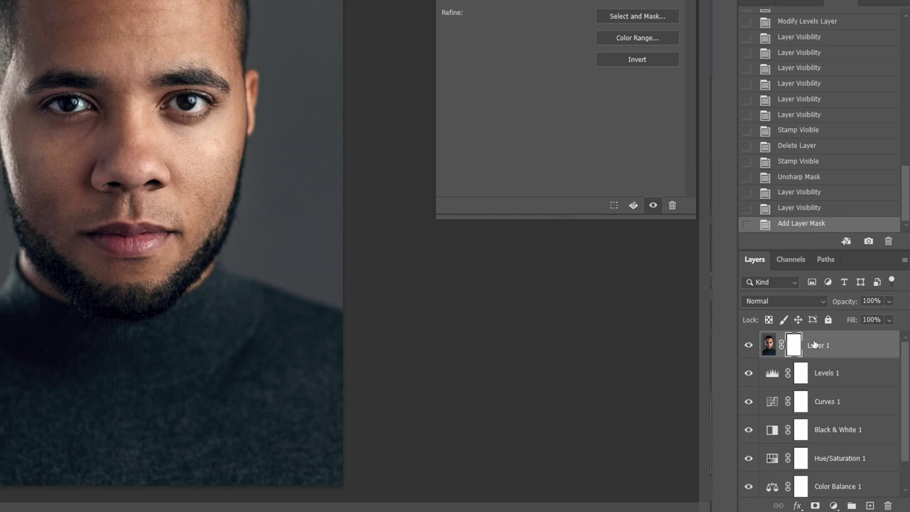
key(ctrl+i)
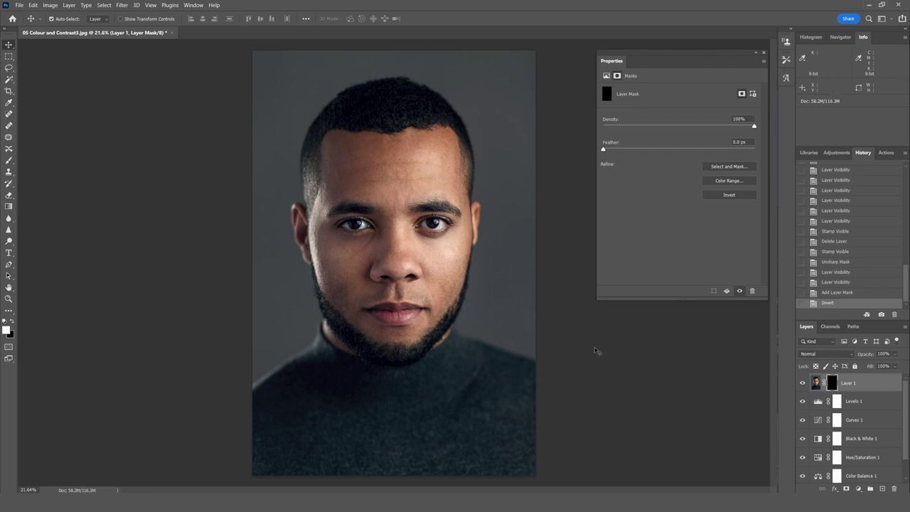
Paint white on the sharpened layer's mask over both eyebrows and eyes using a 175 px soft brush with 0% hardness.
alt+scroll(386, 225, up, 4)
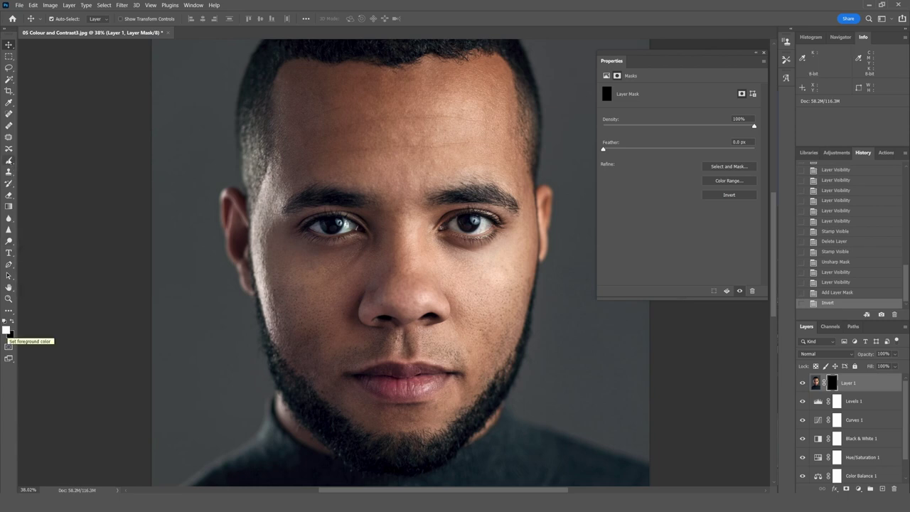
key(b)
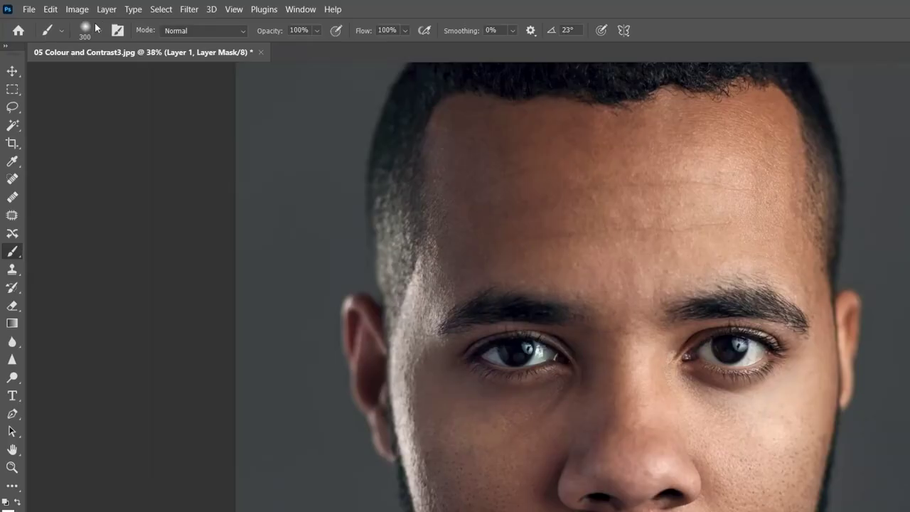
click(64, 19)
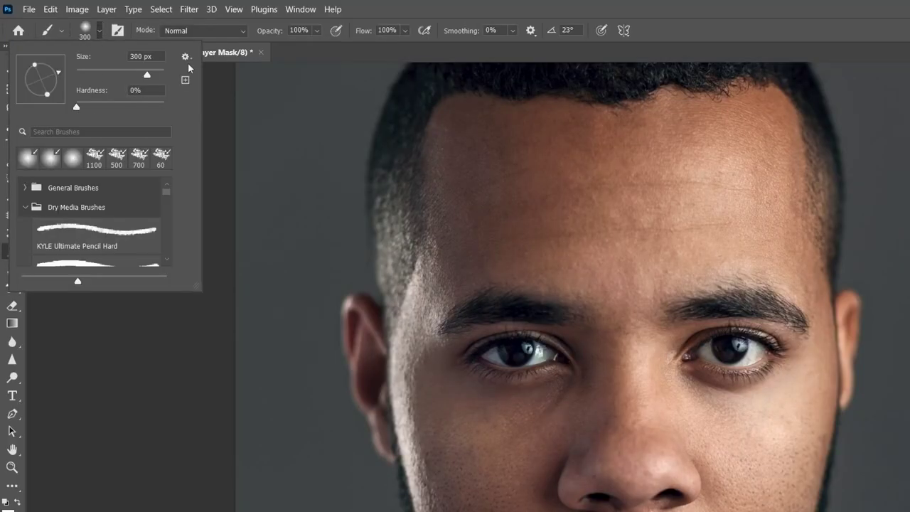
click(372, 10)
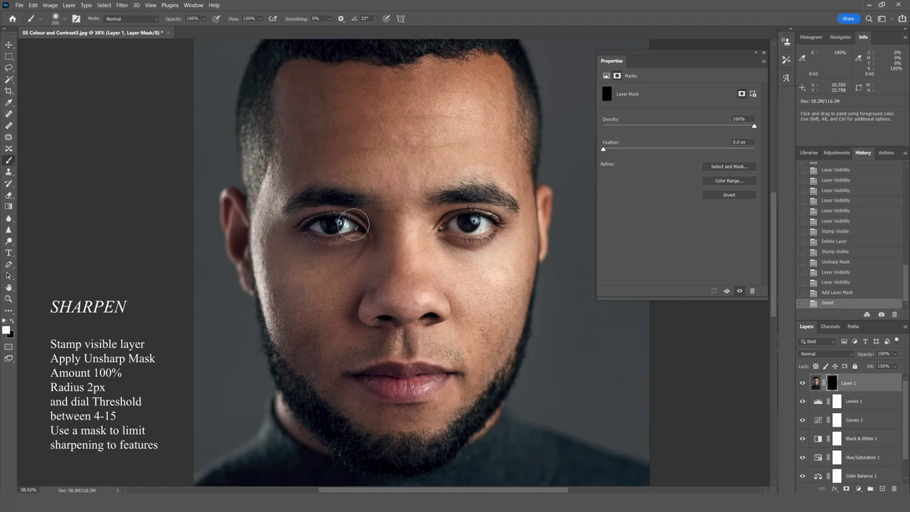
key(bracketleft)
key(bracketleft)
key(bracketright)
drag(296, 204, 347, 194)
drag(478, 191, 517, 206)
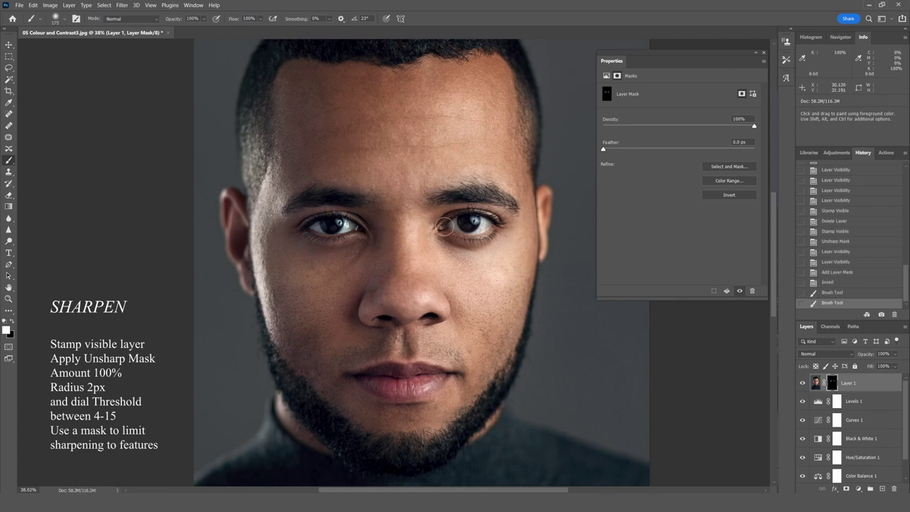
mouse_move(482, 237)
mouse_down()
mouse_move(454, 229)
mouse_move(486, 226)
mouse_up()
mouse_move(318, 226)
mouse_down()
mouse_move(324, 217)
mouse_move(335, 235)
mouse_move(356, 225)
mouse_up()
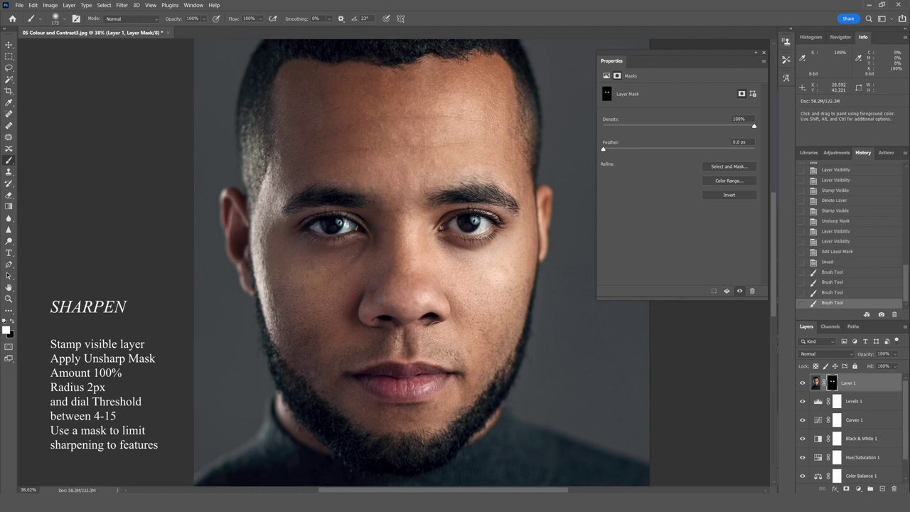
Paint white on the mask over the lips, and over the beard with the brush enlarged to 300 px.
mouse_move(375, 373)
mouse_down()
mouse_move(440, 373)
mouse_move(431, 382)
mouse_move(391, 381)
mouse_move(401, 389)
mouse_move(443, 373)
mouse_move(348, 361)
mouse_move(371, 352)
mouse_move(462, 364)
mouse_up()
key(bracketright)
key(bracketright)
key(bracketright)
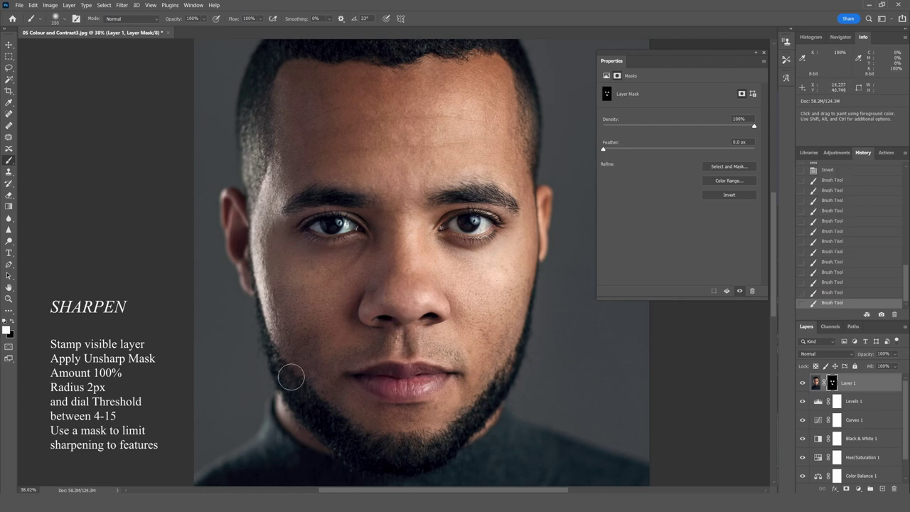
drag(313, 392, 383, 452)
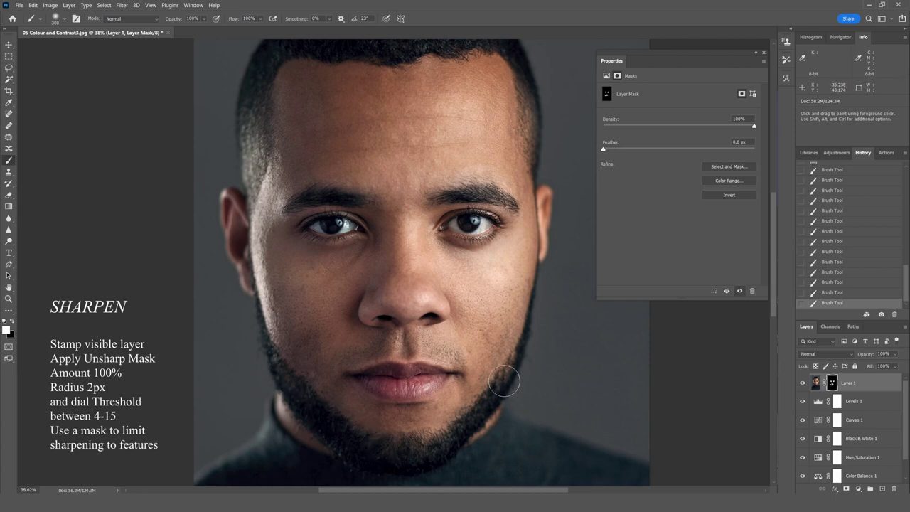
Paint white on the mask over the hair with the brush enlarged to 500 px.
key(space)
drag(397, 142, 391, 251)
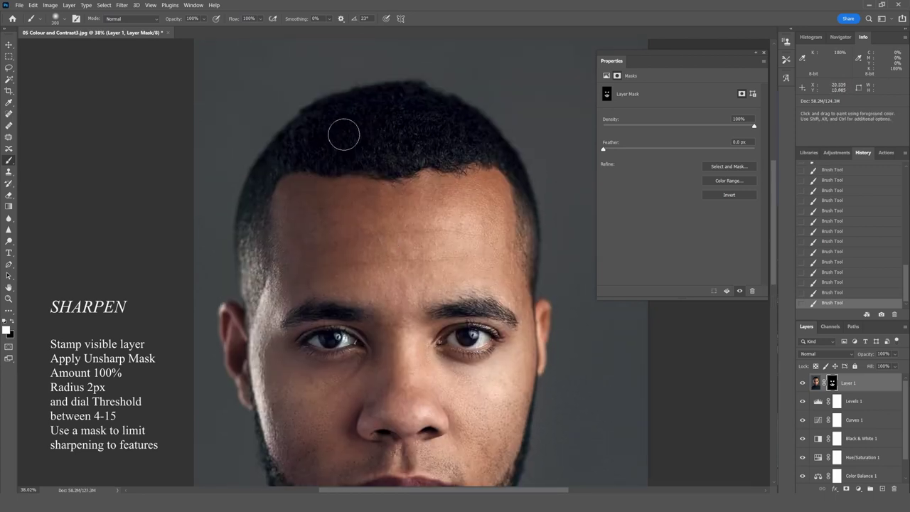
key(bracketright)
key(bracketright)
key(bracketright)
key(bracketright)
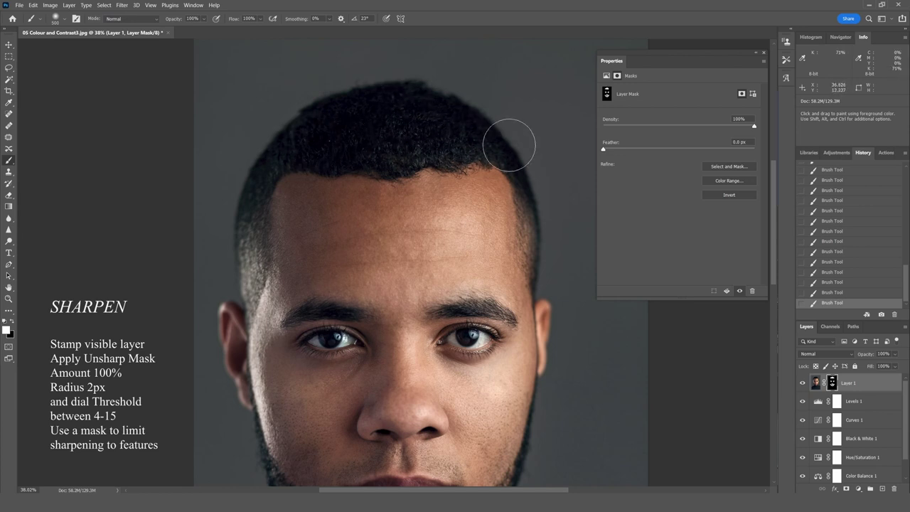
Compare the eye and eyebrow up close with the masked sharpening layer off and on, and review the whole portrait.
alt+scroll(542, 366, up, 5)
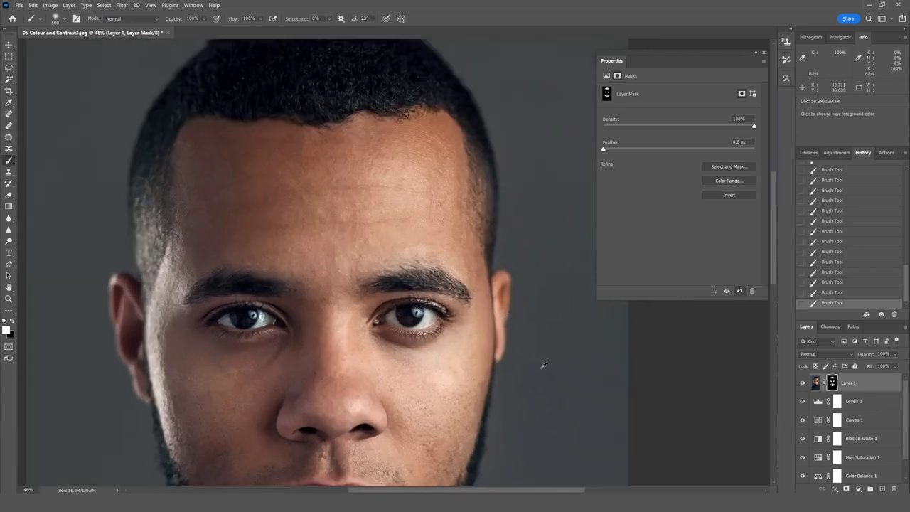
alt+scroll(356, 313, up, 4)
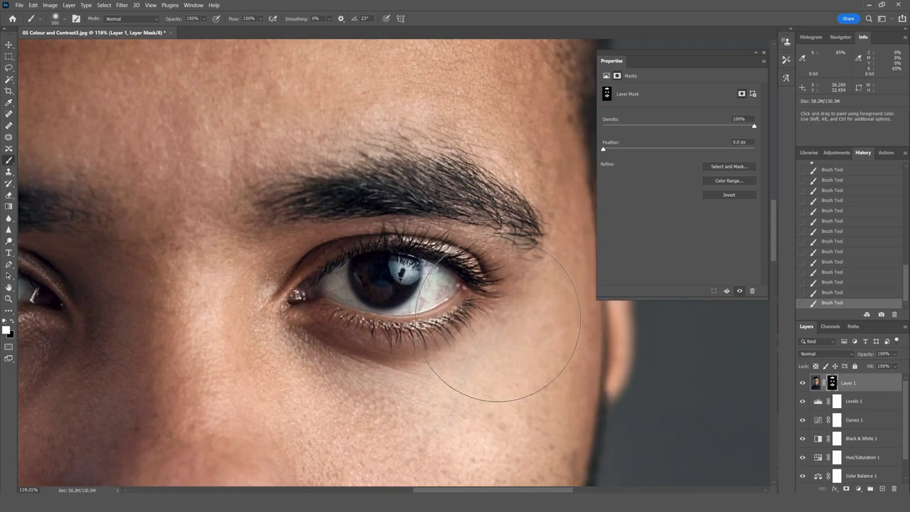
click(803, 383)
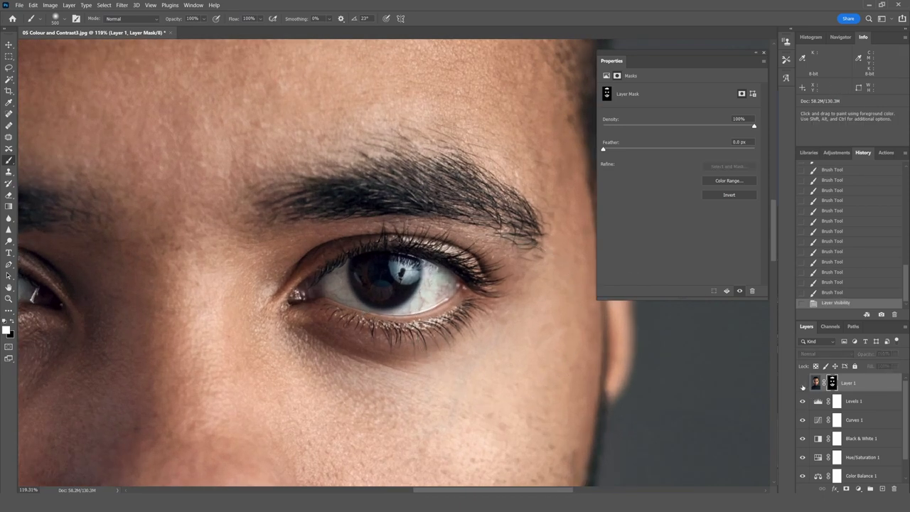
click(803, 383)
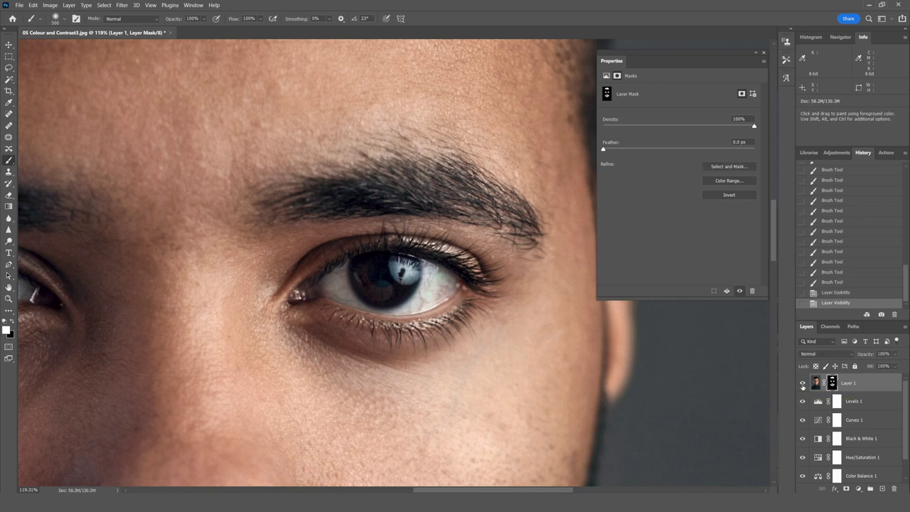
click(803, 383)
click(803, 383)
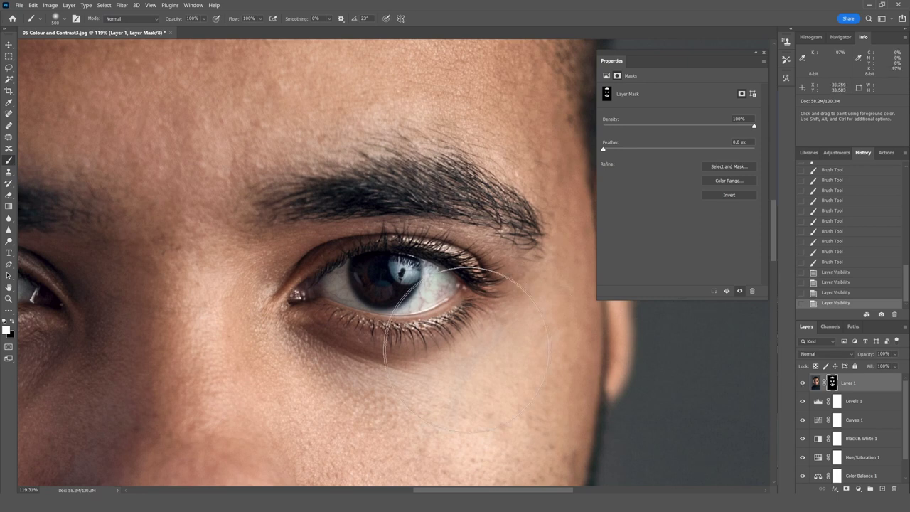
scroll(427, 167, down, 8)
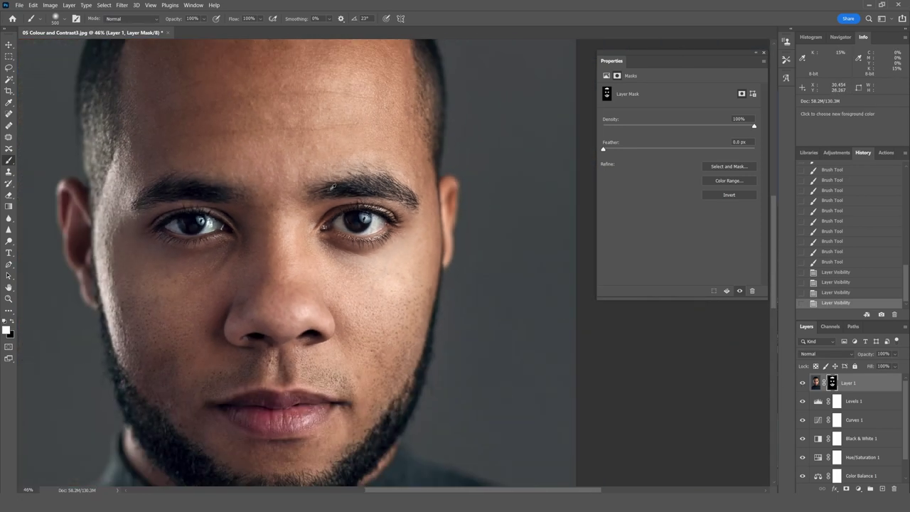
scroll(332, 198, down, 1)
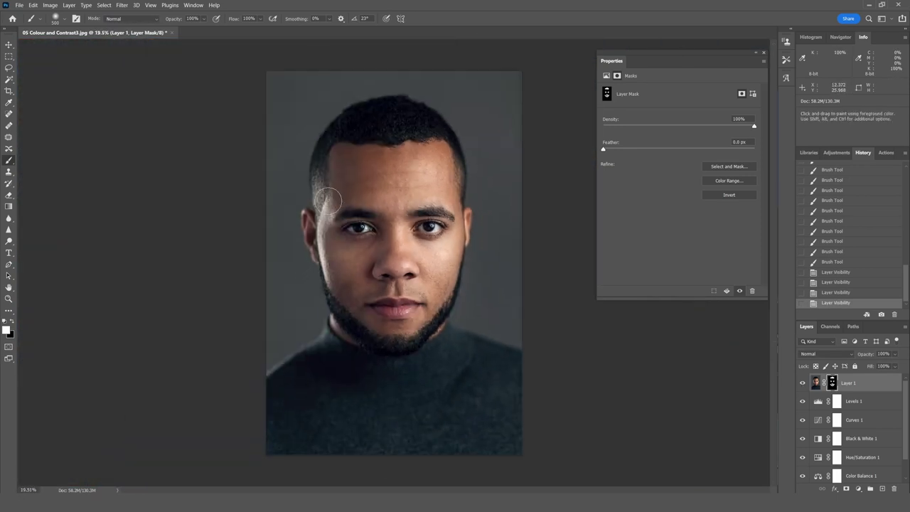